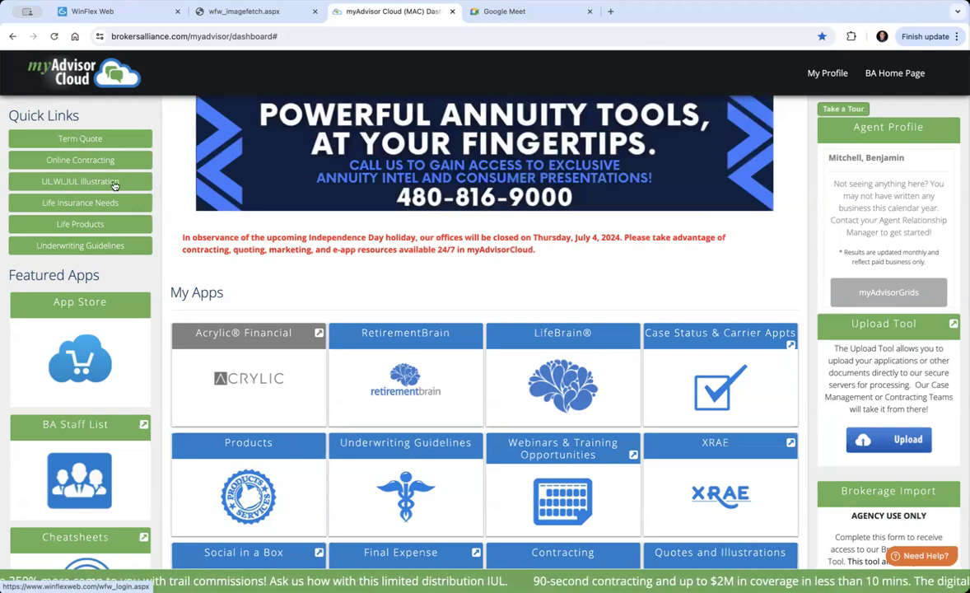
Open the UL, WL, IUL Illustration tool from Quotes and Illustrations and log in to WinFlex with the prefilled credentials.
{"action": "scroll", "coordinate": [499, 361], "scroll_direction": "down", "scroll_amount": 3}
{"action": "scroll", "coordinate": [500, 361], "scroll_direction": "down", "scroll_amount": 3}
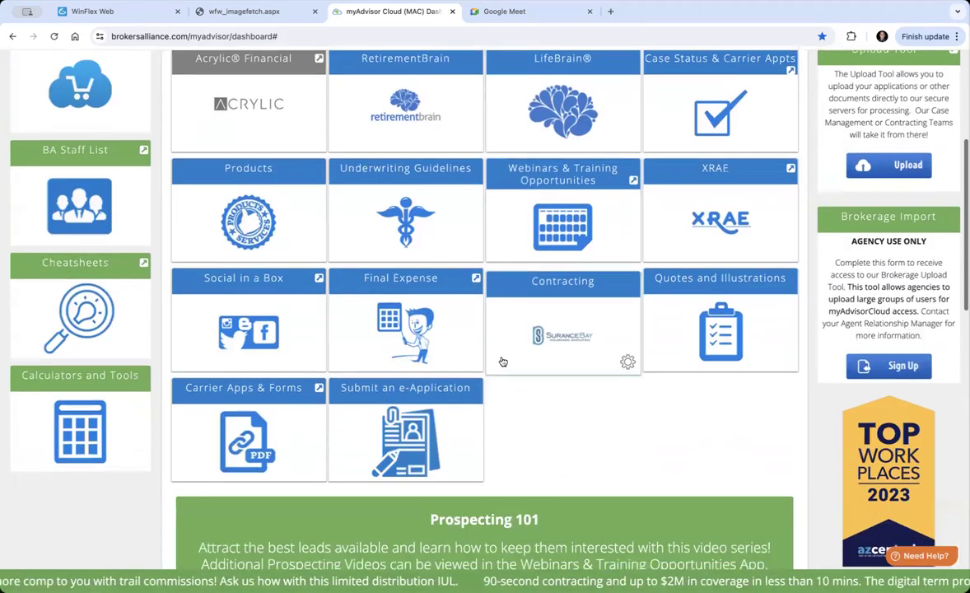
{"action": "left_click", "coordinate": [693, 300]}
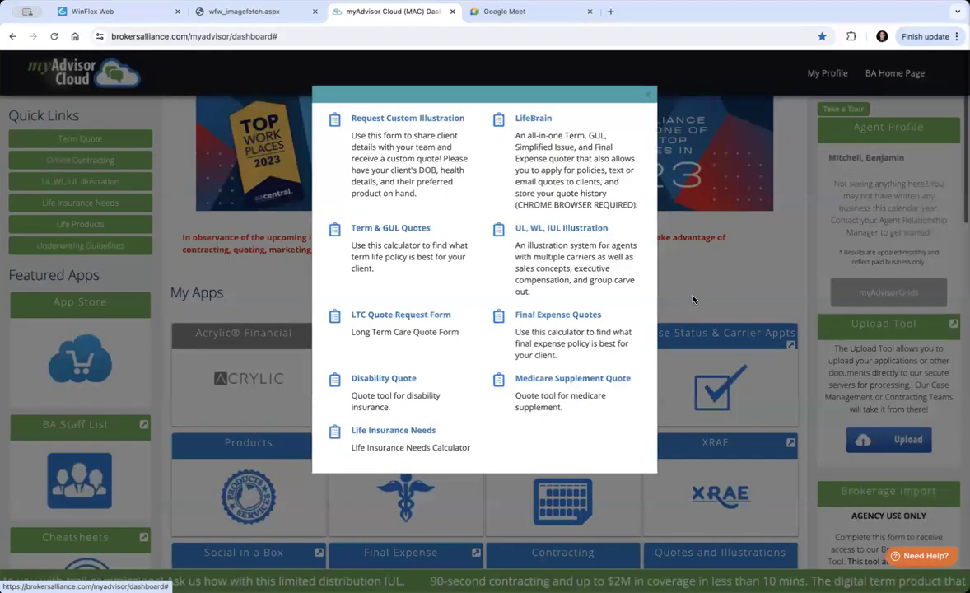
{"action": "left_click", "coordinate": [547, 229]}
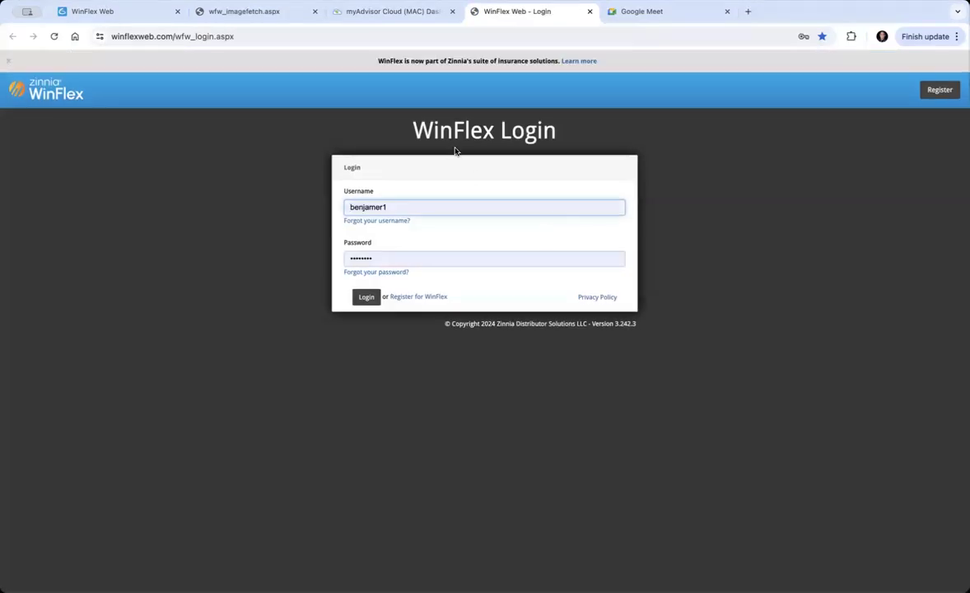
{"action": "left_click", "coordinate": [359, 297]}
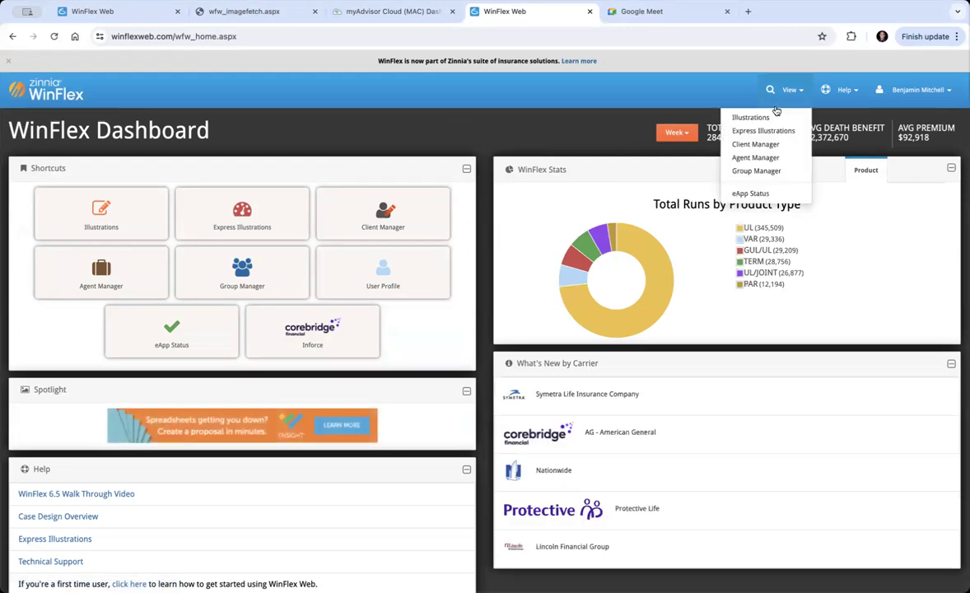
Find the agency Brokers Alliance from the user profile and request agency access to it.
{"action": "left_click", "coordinate": [914, 90]}
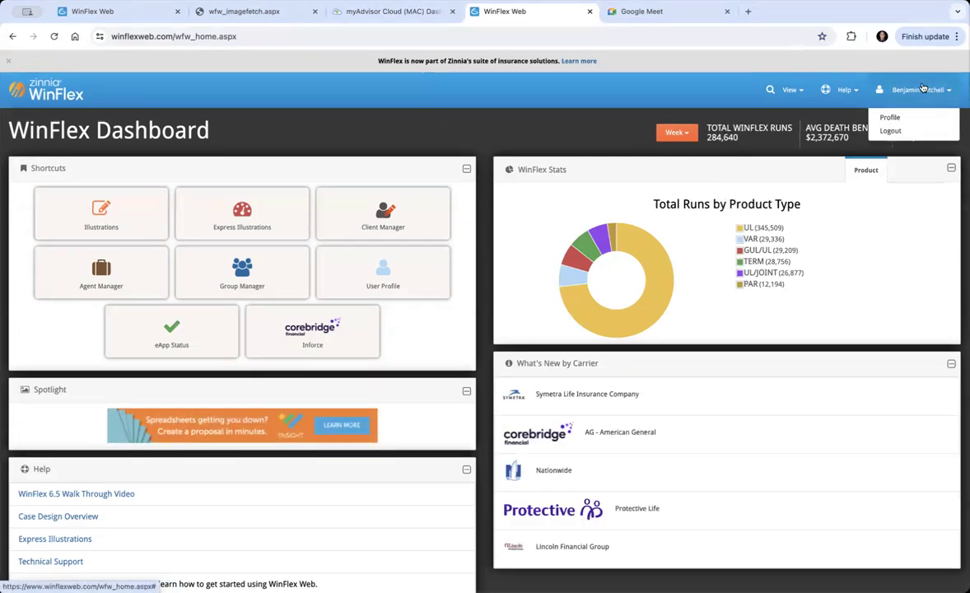
{"action": "left_click", "coordinate": [891, 119]}
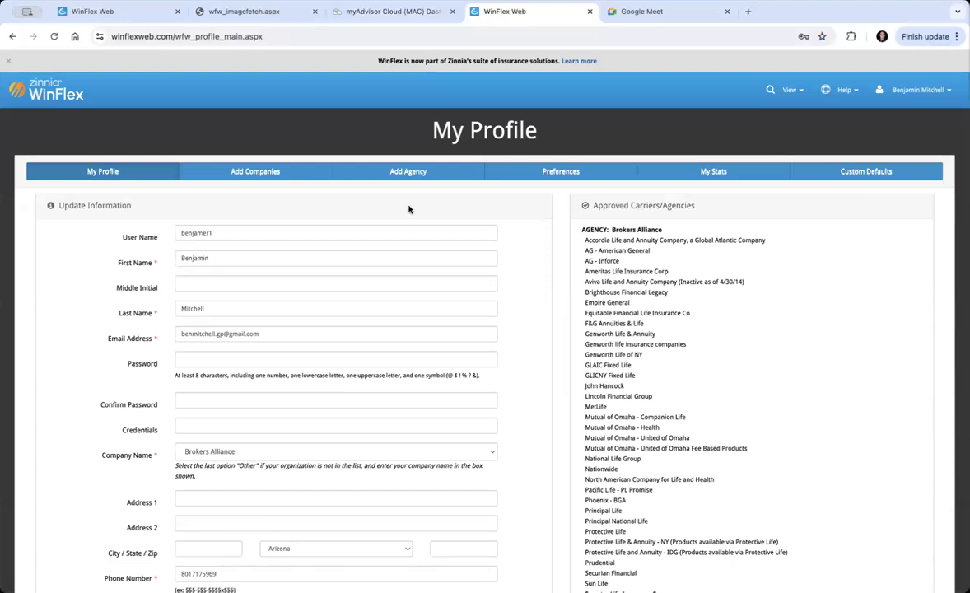
{"action": "left_click", "coordinate": [423, 173]}
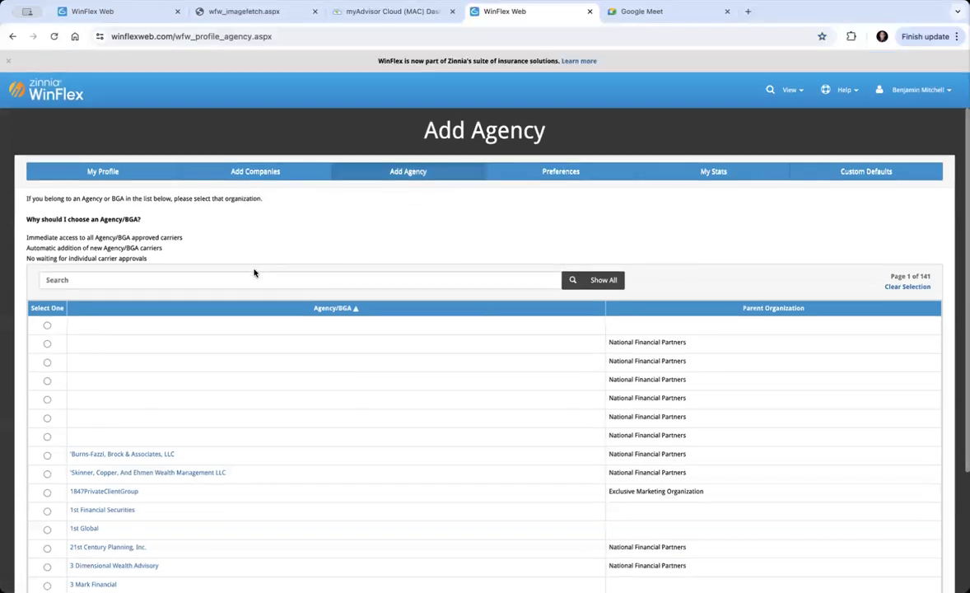
{"action": "left_click", "coordinate": [255, 277]}
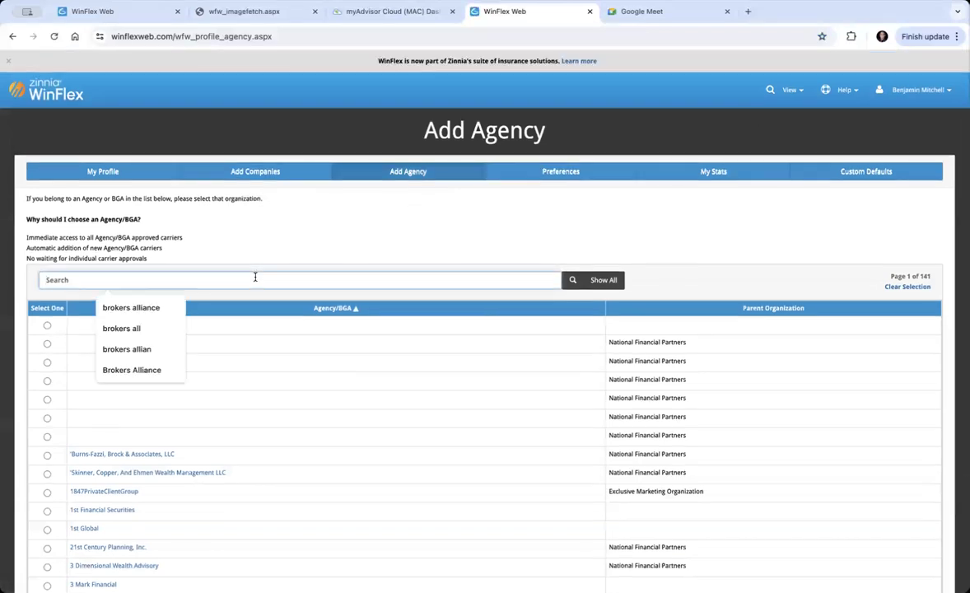
{"action": "left_click", "coordinate": [157, 370]}
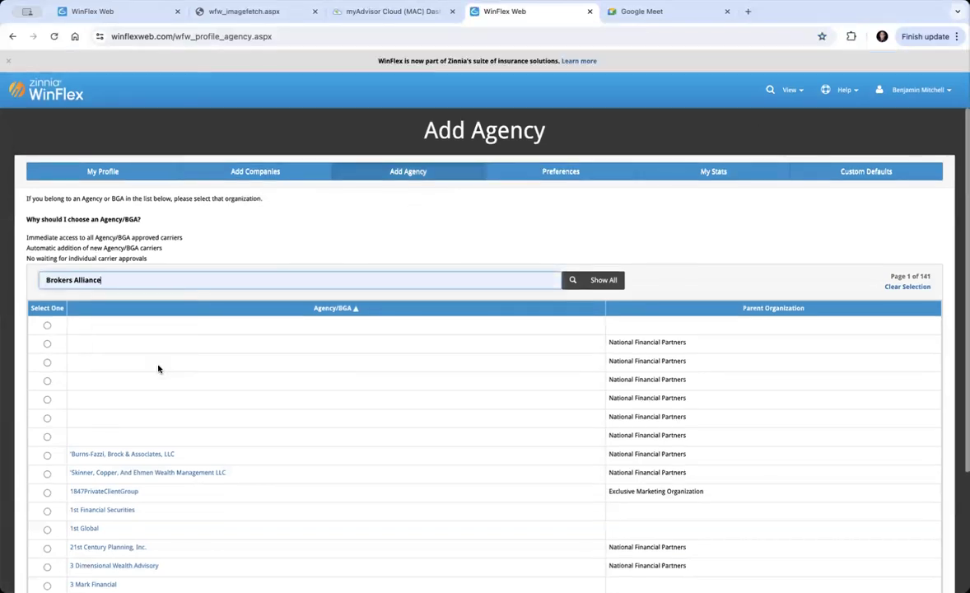
{"action": "left_click", "coordinate": [572, 282]}
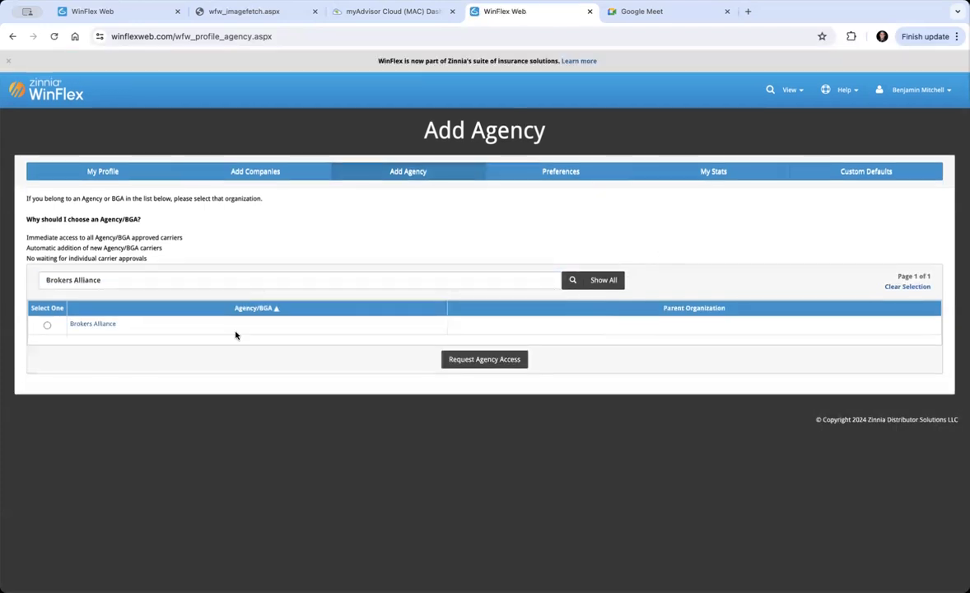
{"action": "left_click", "coordinate": [47, 325]}
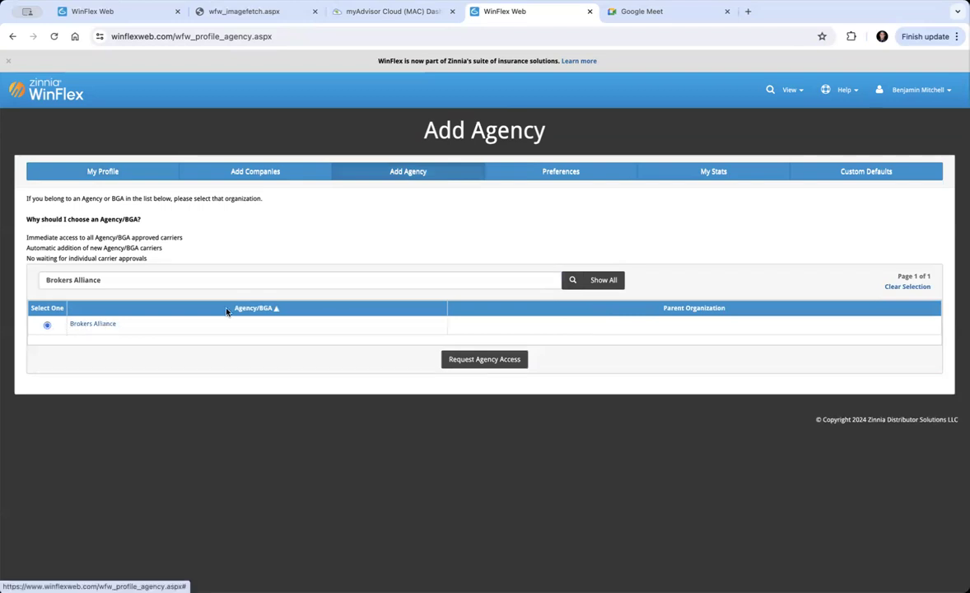
{"action": "left_click", "coordinate": [492, 360]}
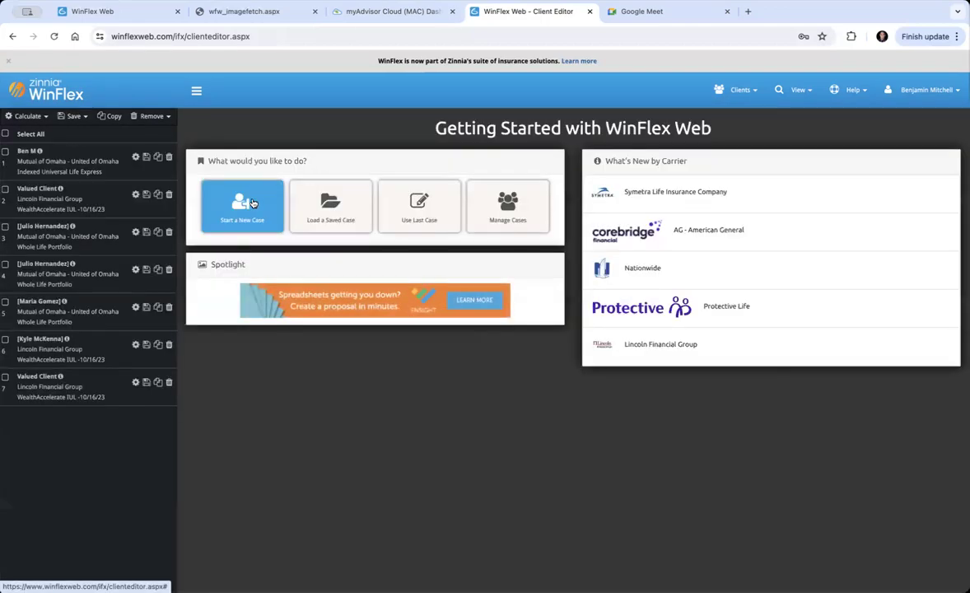
Start a new case for Lincoln Financial Group's WealthAccelerate IUL -10/16/23 product and create the client.
{"action": "left_click", "coordinate": [253, 203]}
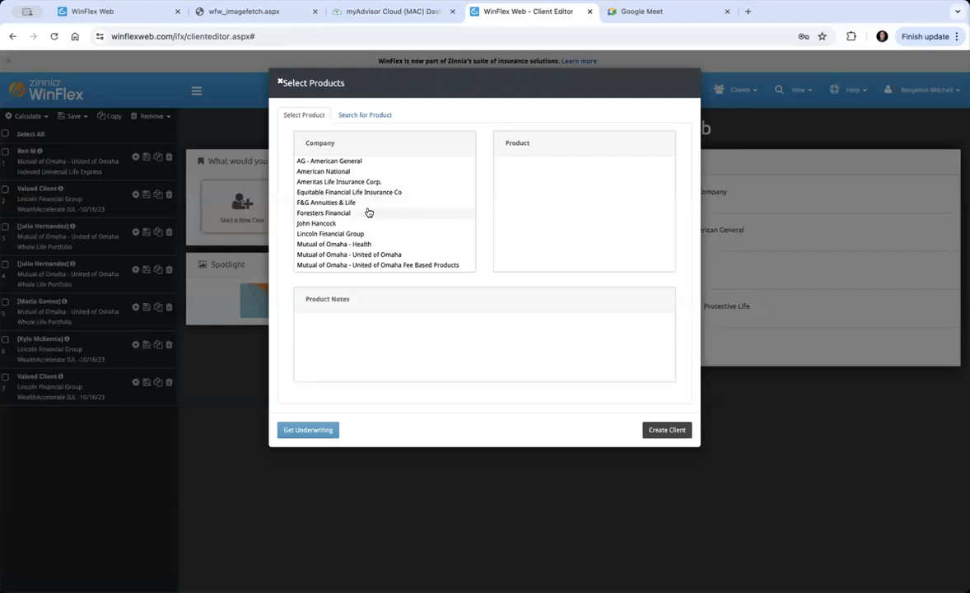
{"action": "left_click", "coordinate": [385, 236]}
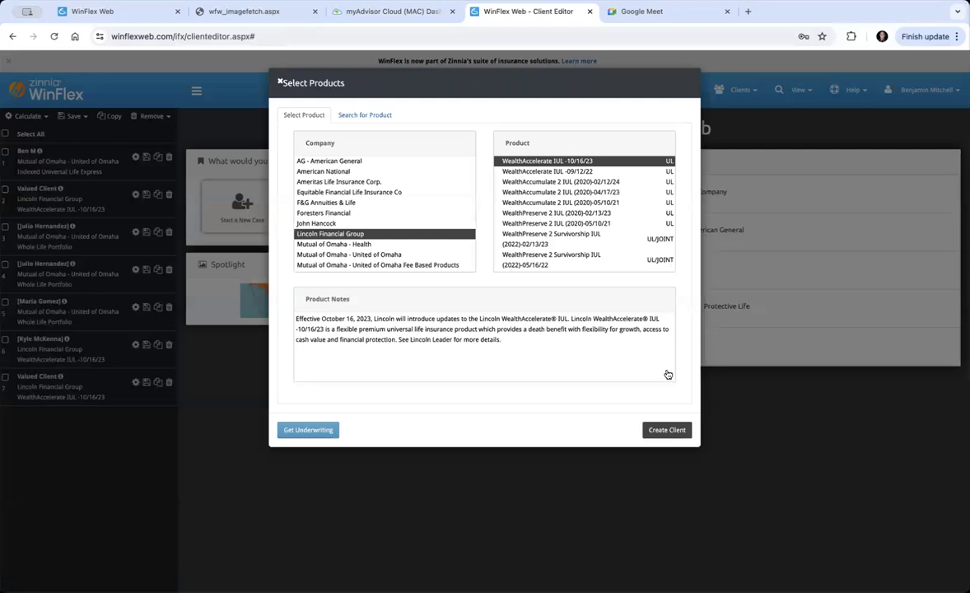
{"action": "left_click", "coordinate": [673, 430]}
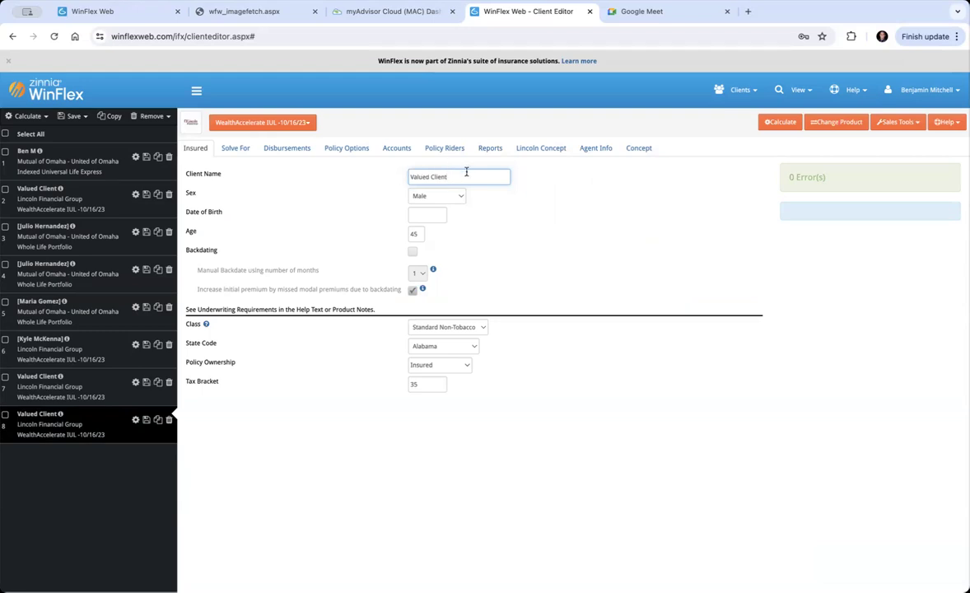
Set the insured's age to 40 and the state code to Arizona.
{"action": "left_click_drag", "start_coordinate": [423, 234], "coordinate": [379, 233]}
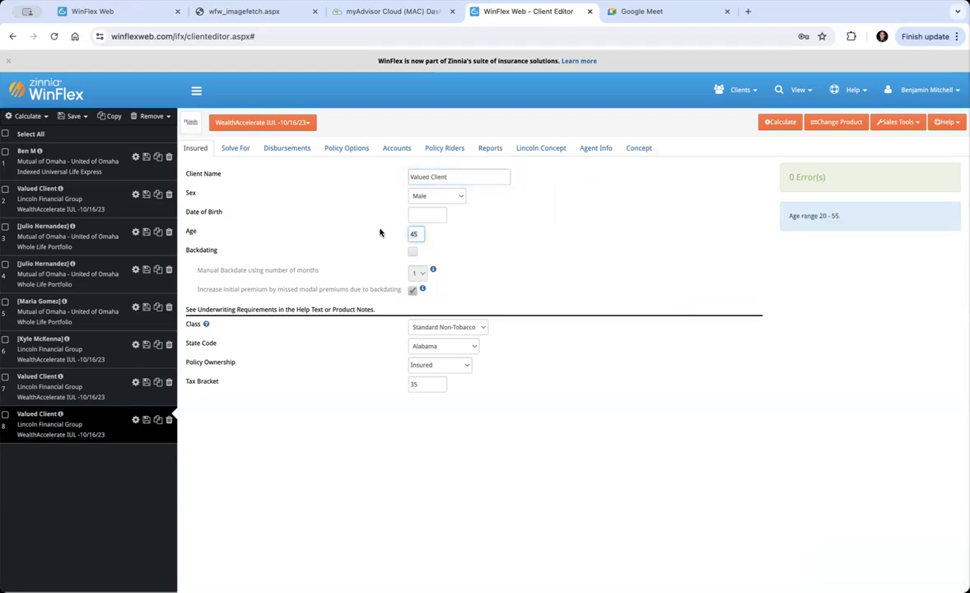
{"action": "left_click", "coordinate": [429, 215]}
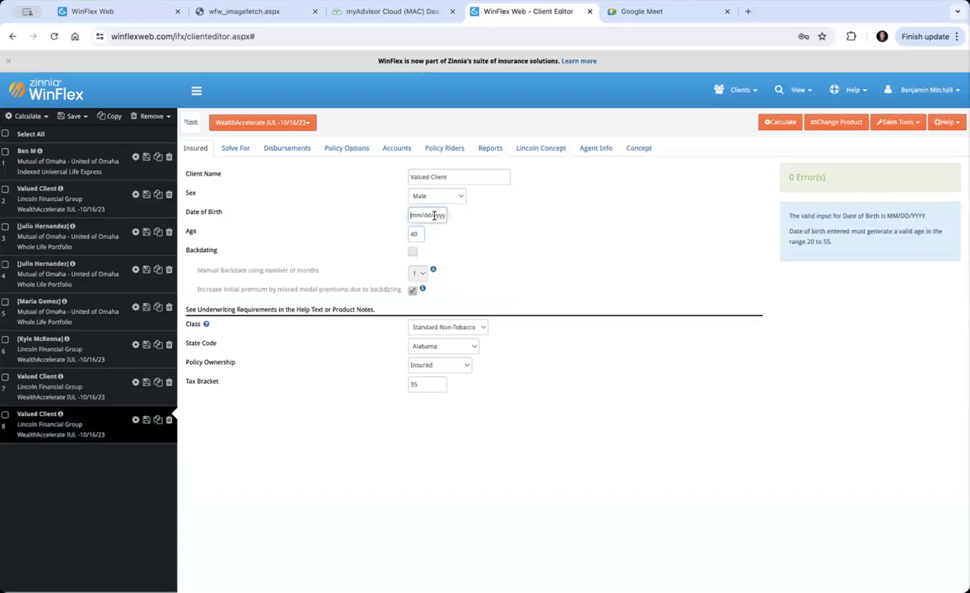
{"action": "left_click", "coordinate": [412, 234]}
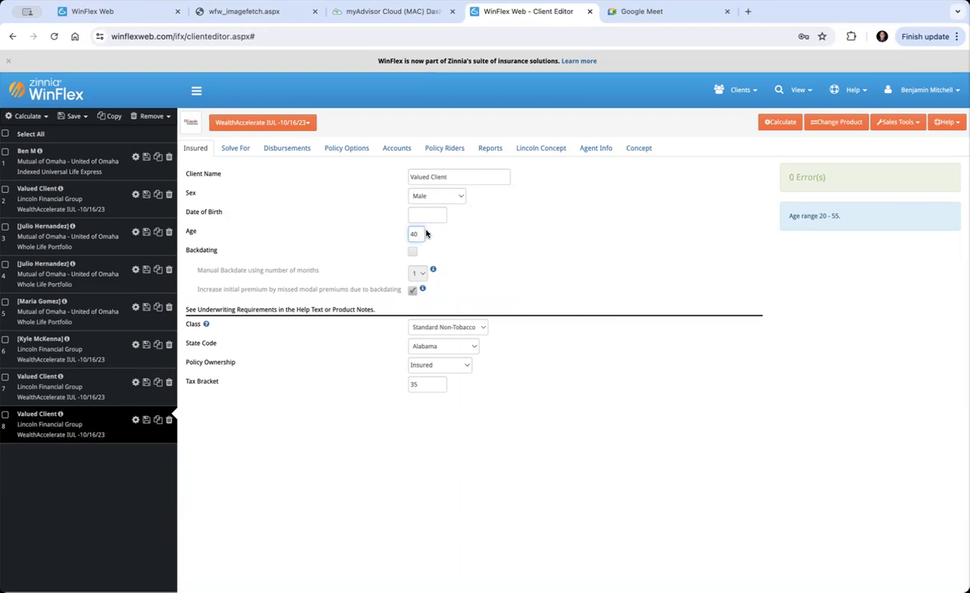
{"action": "left_click", "coordinate": [474, 348]}
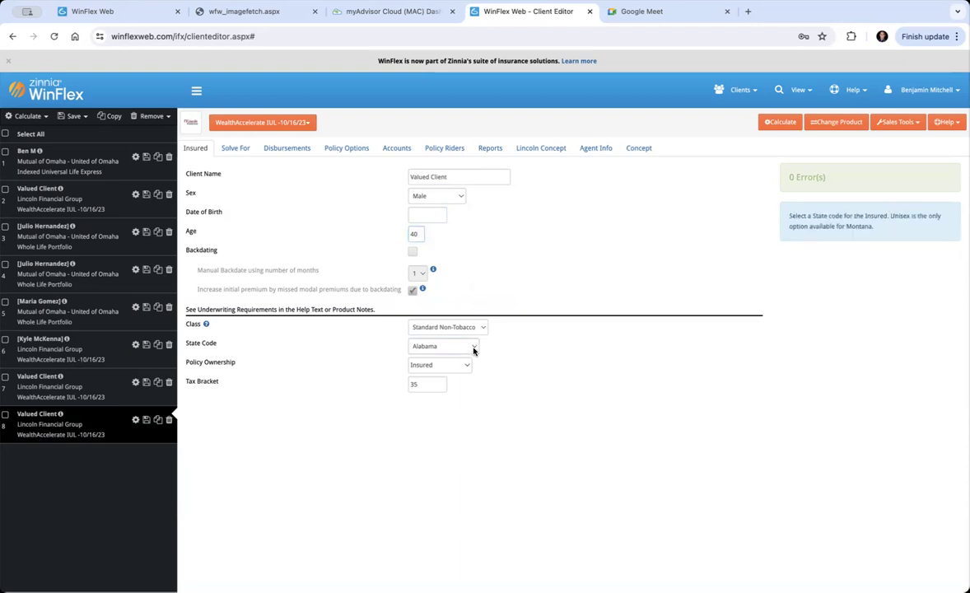
{"action": "left_click", "coordinate": [464, 376]}
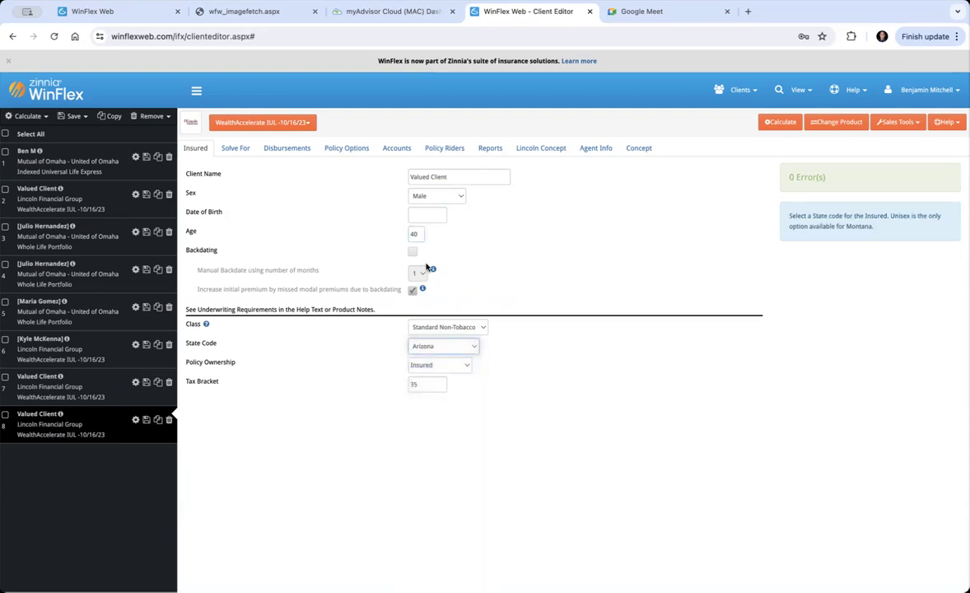
In the face amount solve, schedule a modal premium of 300 for years 1 to 30 and 0 from year 31.
{"action": "left_click", "coordinate": [234, 149]}
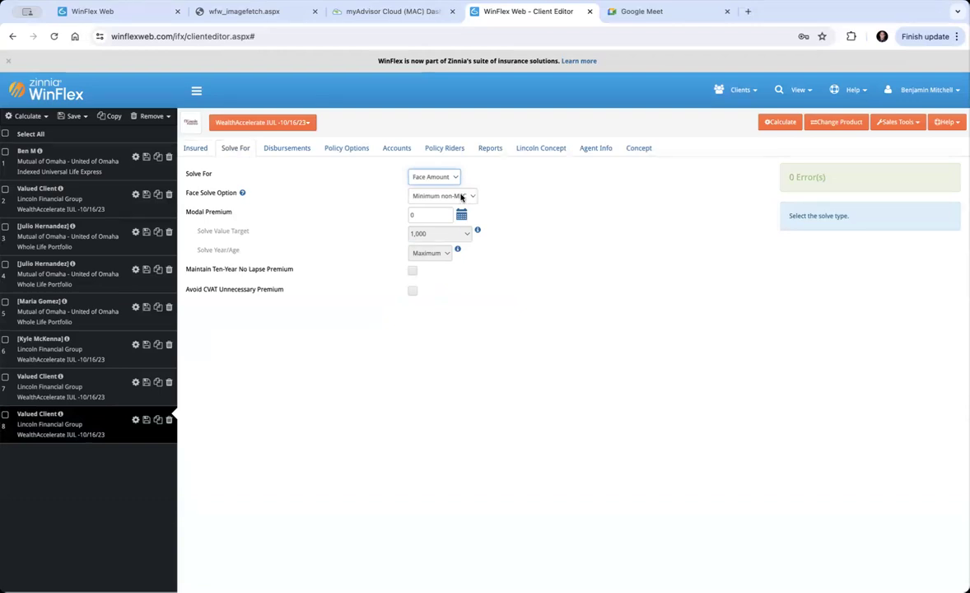
{"action": "left_click", "coordinate": [437, 212]}
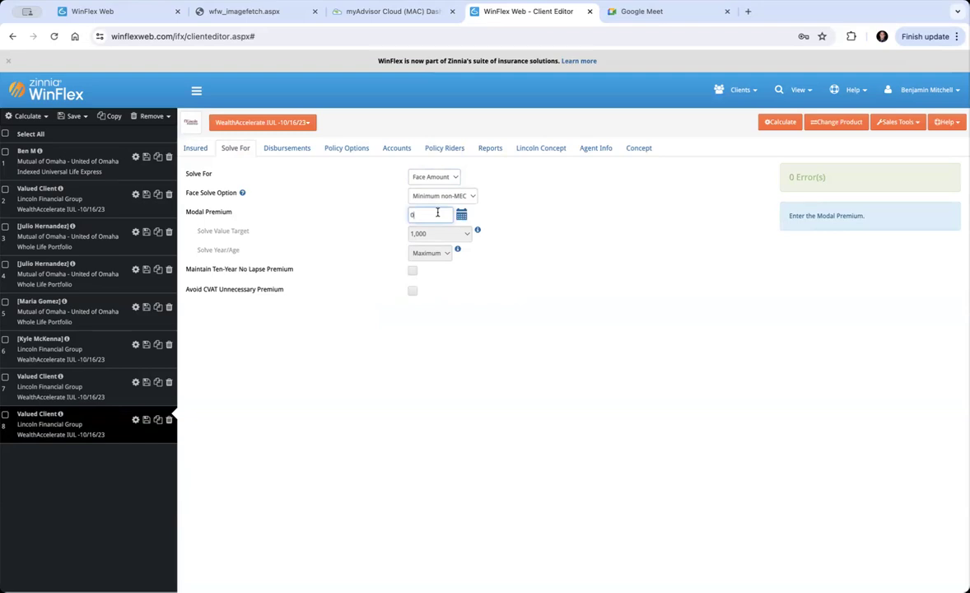
{"action": "key", "text": "BackSpace"}
{"action": "type", "text": "300"}
{"action": "left_click", "coordinate": [460, 214]}
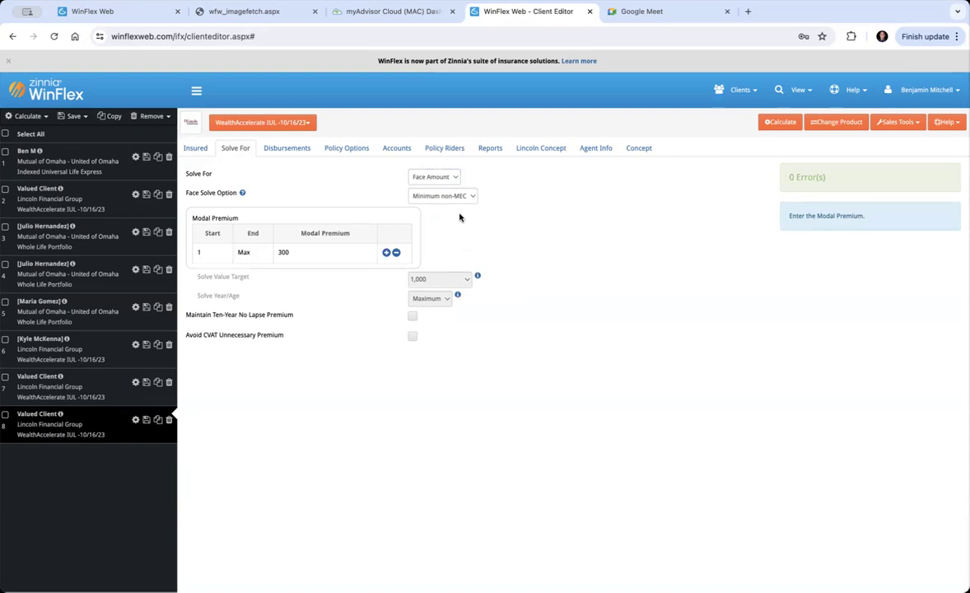
{"action": "left_click", "coordinate": [386, 252]}
{"action": "left_click", "coordinate": [248, 252]}
{"action": "type", "text": "30"}
{"action": "left_click", "coordinate": [350, 299]}
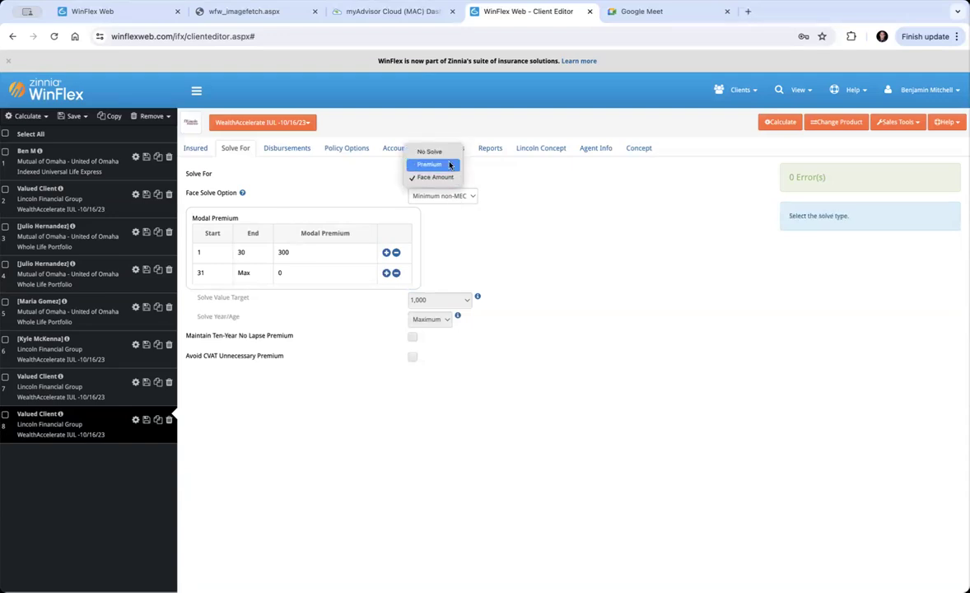
Try the Premium and No Solve types, examine their options, and return the solve type to Face Amount.
{"action": "left_click", "coordinate": [449, 166]}
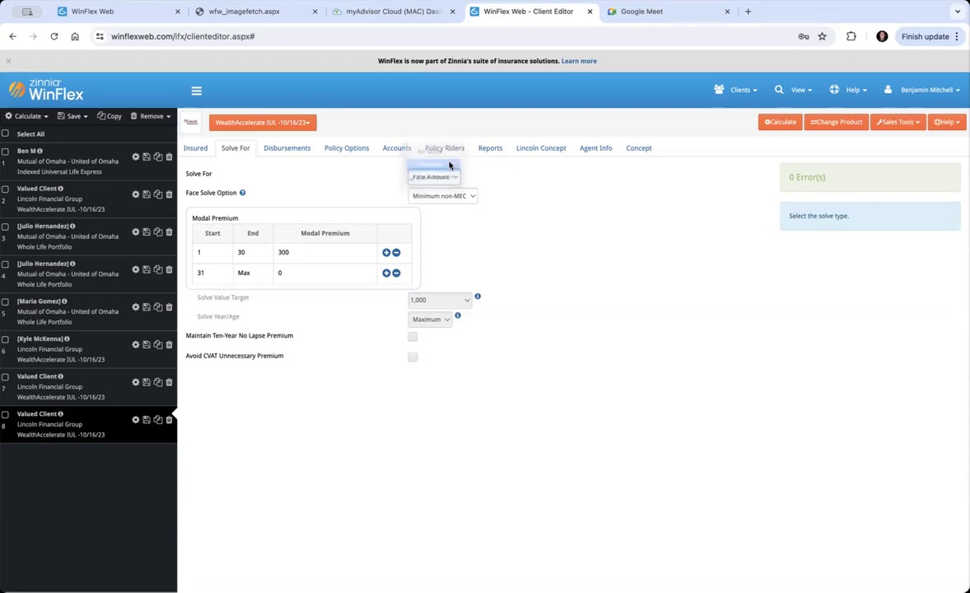
{"action": "left_click", "coordinate": [474, 198]}
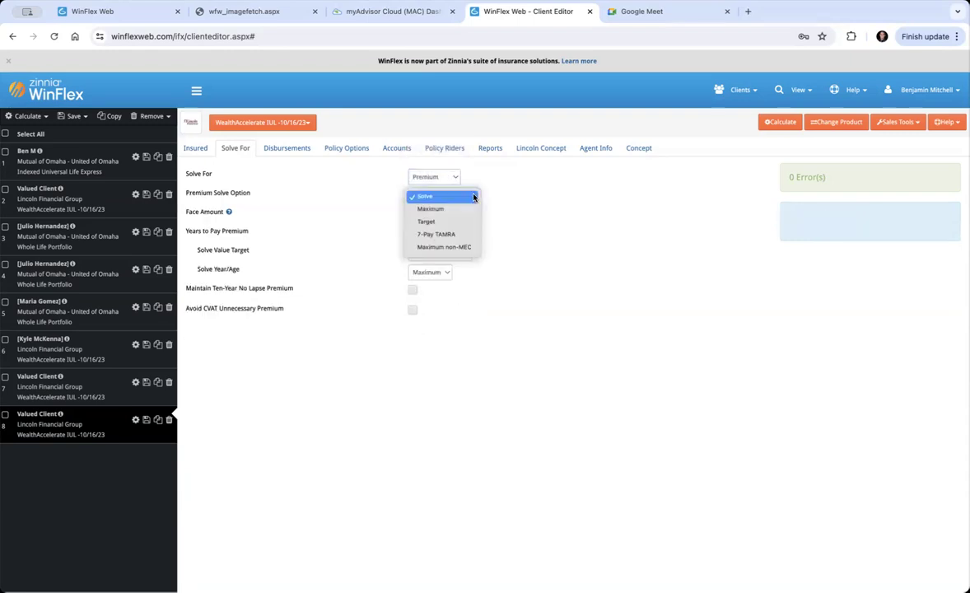
{"action": "left_click", "coordinate": [474, 197]}
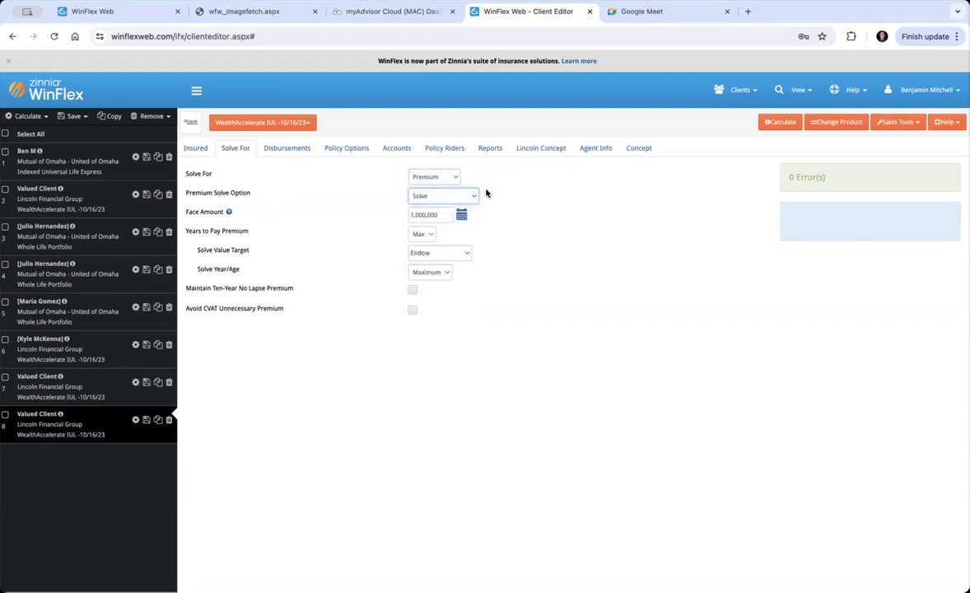
{"action": "left_click", "coordinate": [472, 196]}
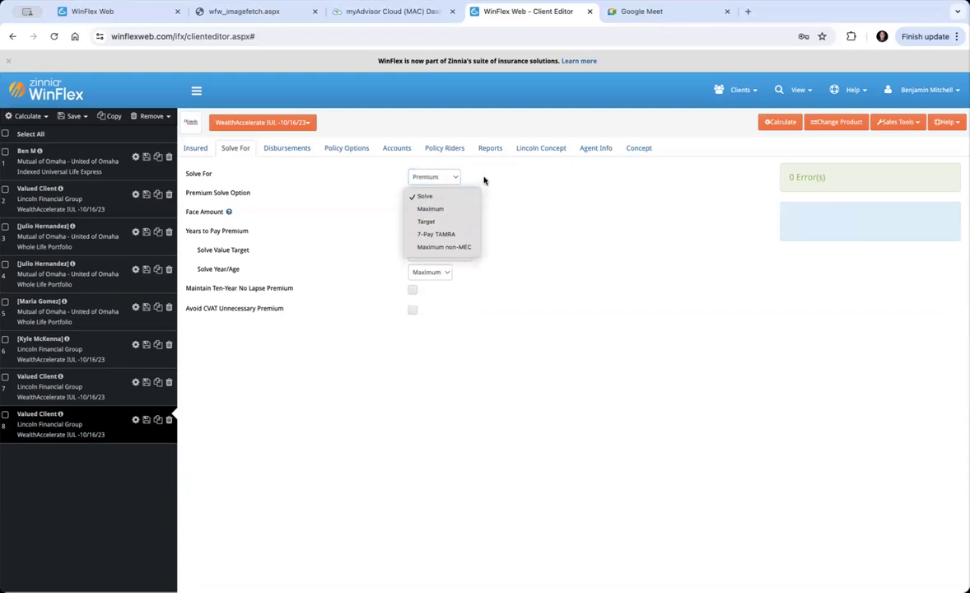
{"action": "left_click", "coordinate": [456, 177]}
{"action": "left_click", "coordinate": [458, 178]}
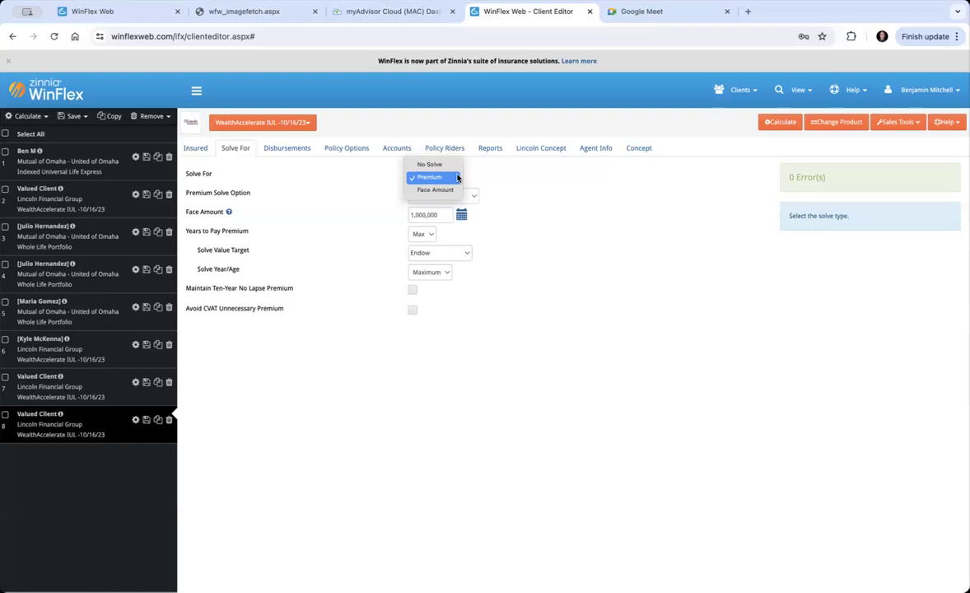
{"action": "left_click", "coordinate": [447, 164]}
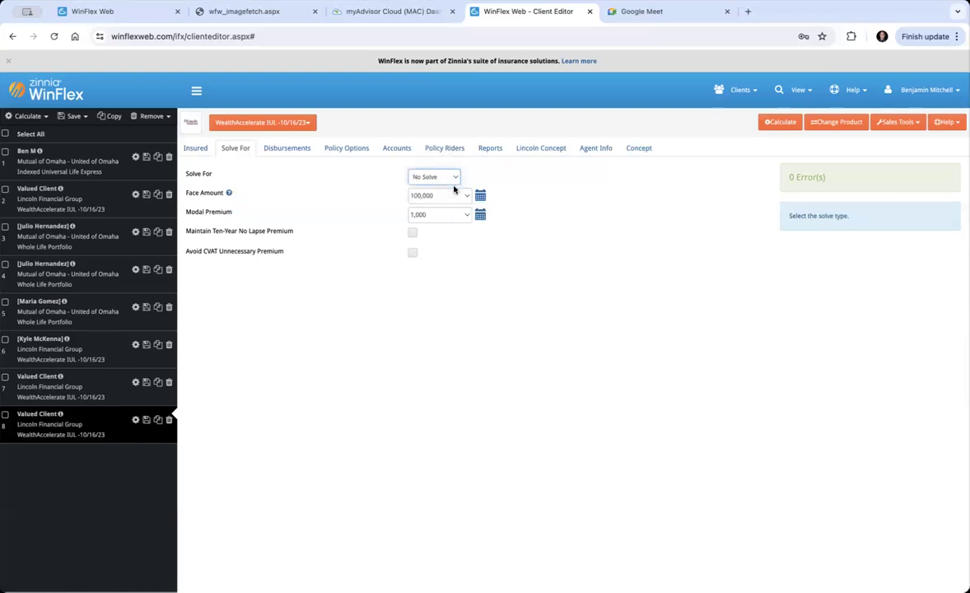
{"action": "left_click", "coordinate": [449, 176]}
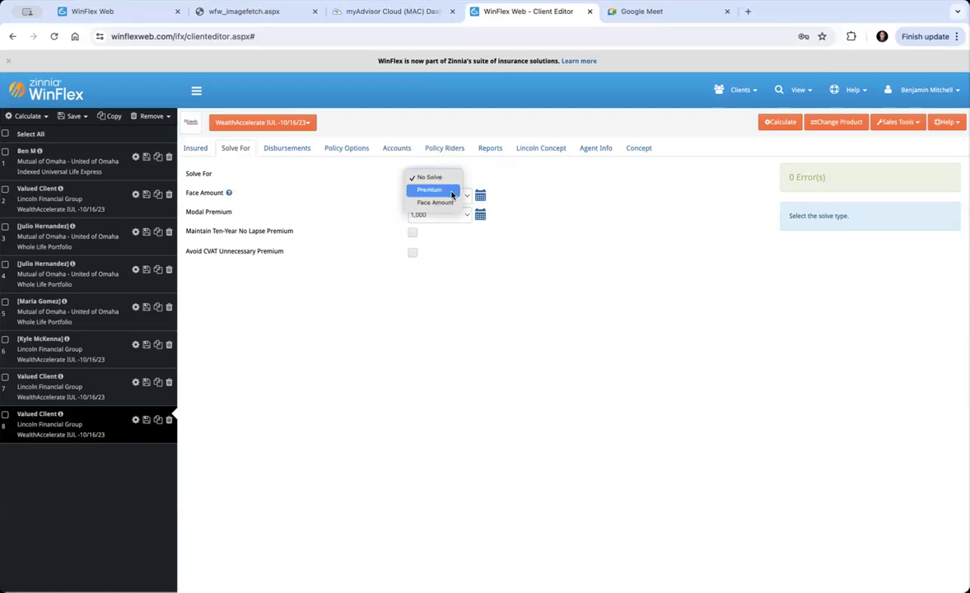
{"action": "left_click", "coordinate": [435, 201]}
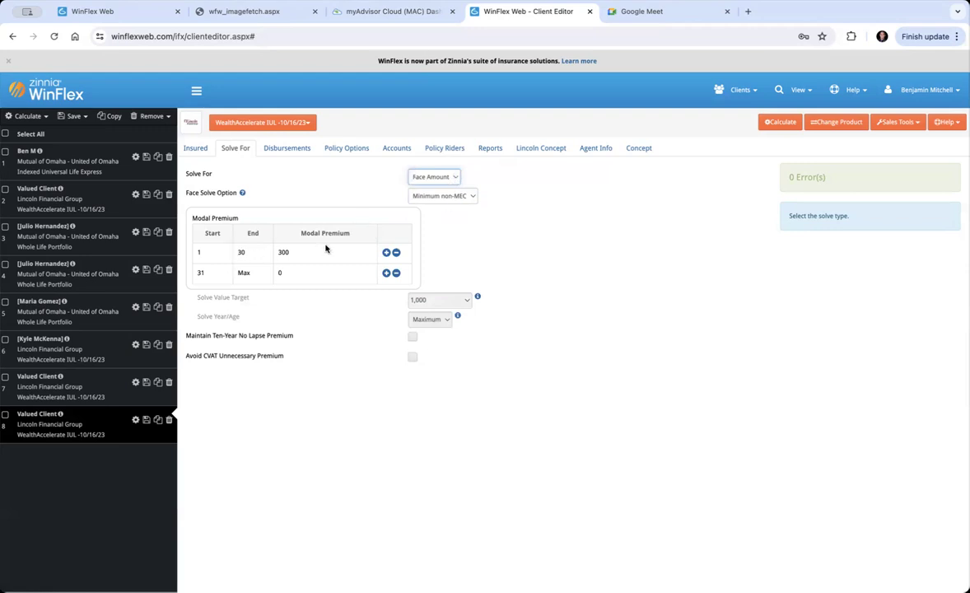
Enable disbursements and schedule a disbursement amount of 0 for years 1 to 30.
{"action": "left_click", "coordinate": [288, 154]}
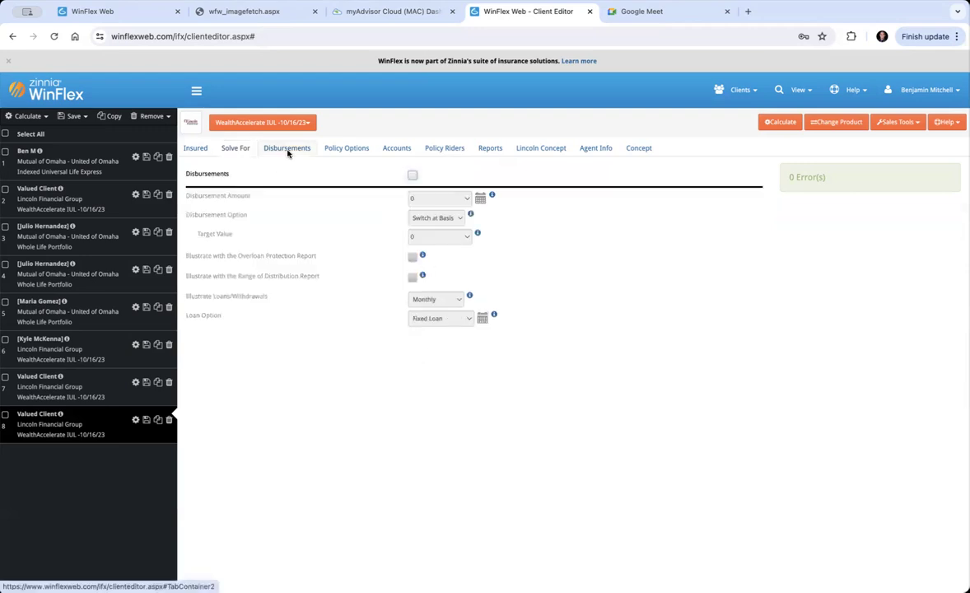
{"action": "left_click", "coordinate": [411, 176]}
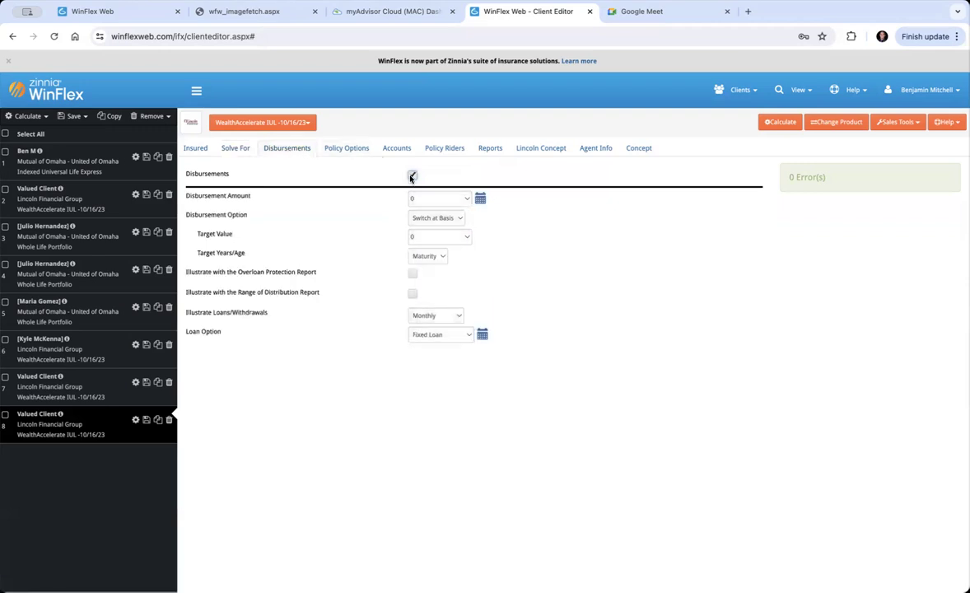
{"action": "left_click", "coordinate": [458, 200]}
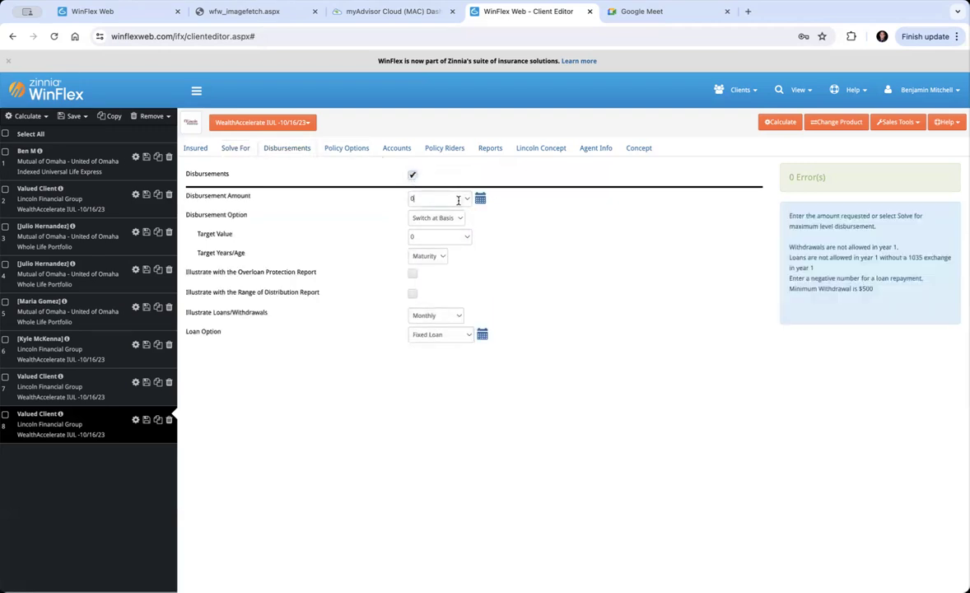
{"action": "left_click", "coordinate": [480, 199]}
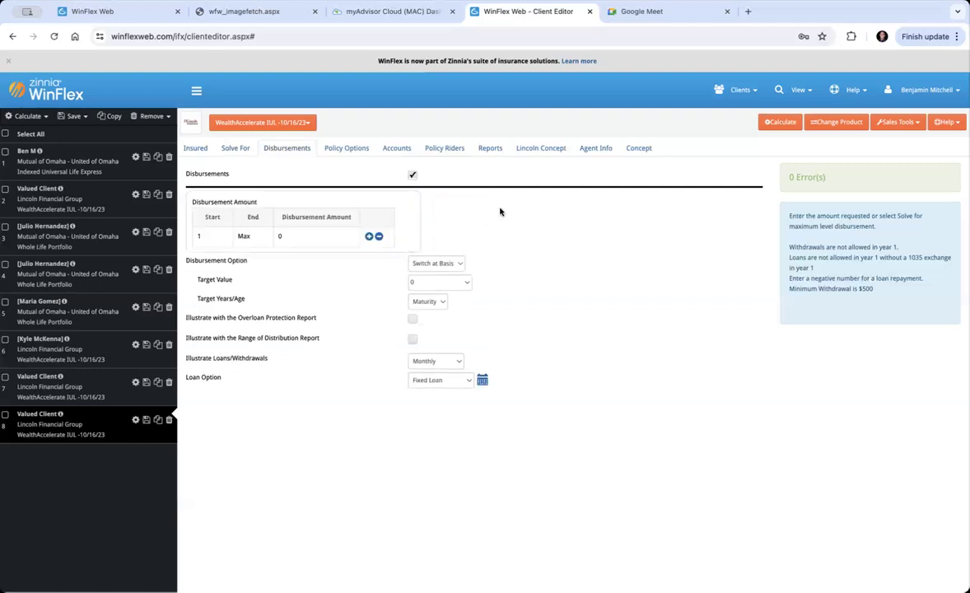
{"action": "left_click", "coordinate": [369, 236]}
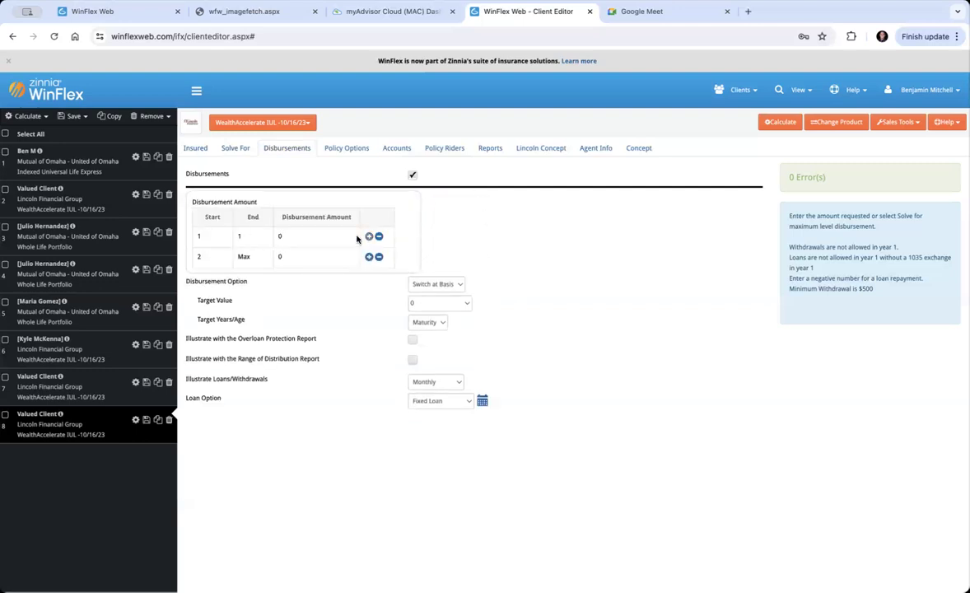
{"action": "left_click", "coordinate": [261, 238]}
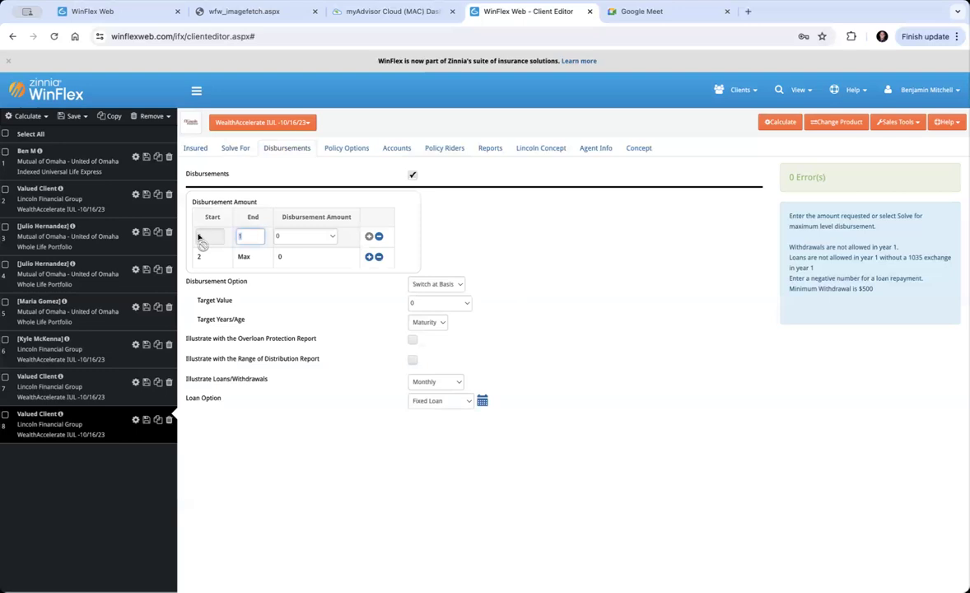
{"action": "type", "text": "30"}
{"action": "left_click", "coordinate": [339, 218]}
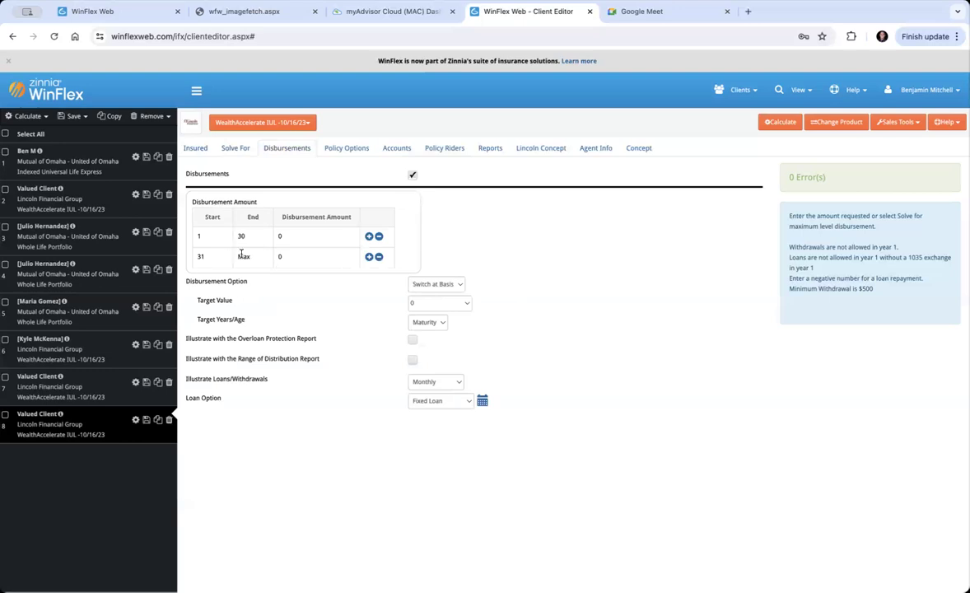
Add a disbursement period for years 31 to 50 with the amount set to Solve, leaving 0 from year 51.
{"action": "left_click", "coordinate": [369, 256]}
{"action": "left_click", "coordinate": [254, 261]}
{"action": "type", "text": "50"}
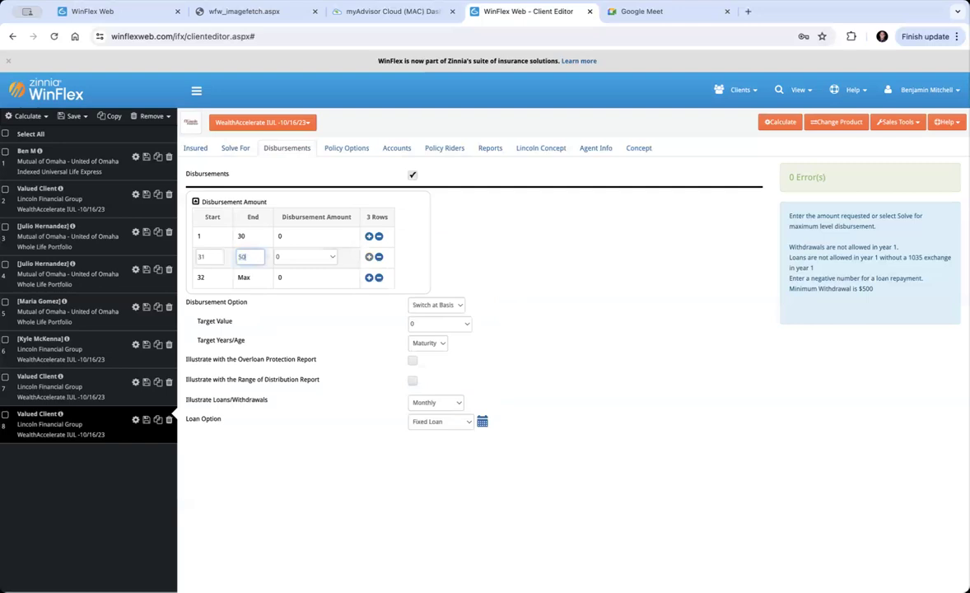
{"action": "left_click", "coordinate": [448, 257]}
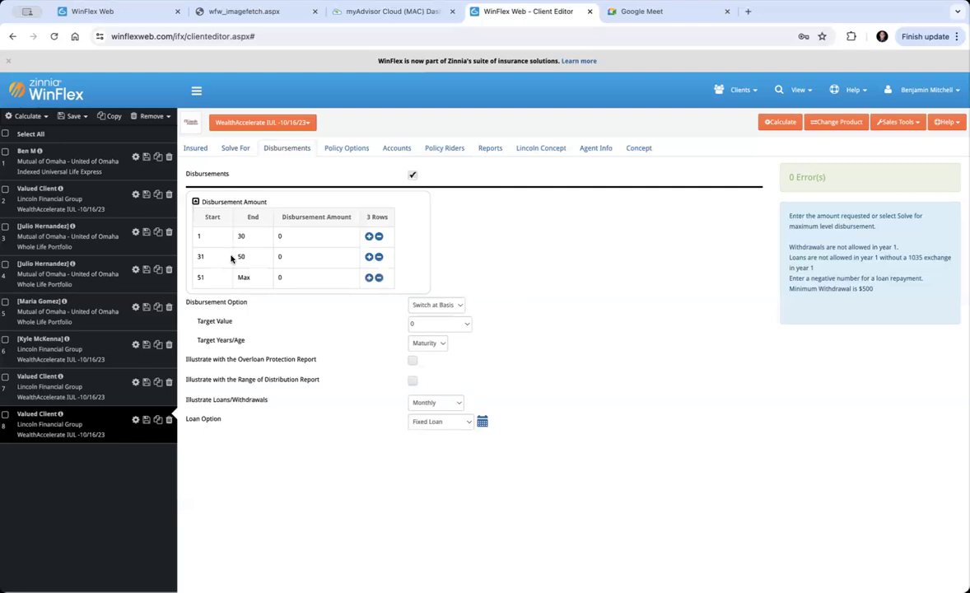
{"action": "left_click", "coordinate": [288, 256]}
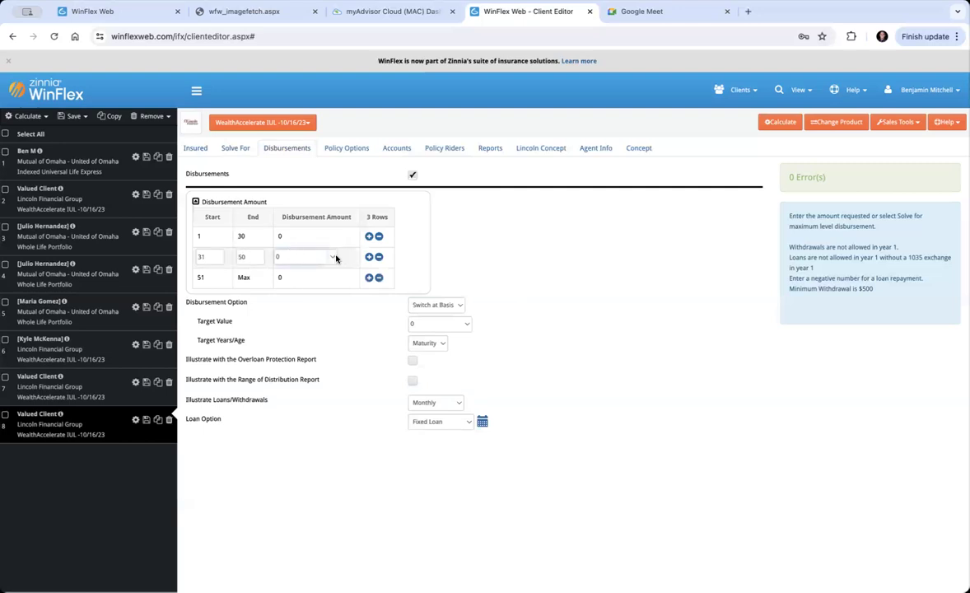
{"action": "left_click", "coordinate": [316, 245]}
{"action": "left_click", "coordinate": [316, 245]}
{"action": "left_click", "coordinate": [468, 263]}
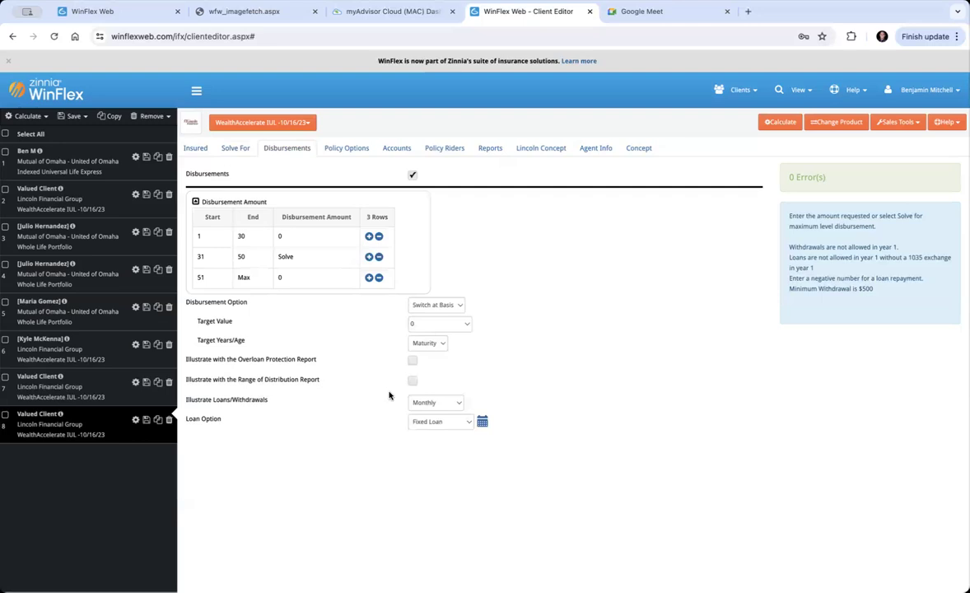
Illustrate loans and withdrawals annually and set the loan option to Participating Loan.
{"action": "left_click", "coordinate": [458, 402]}
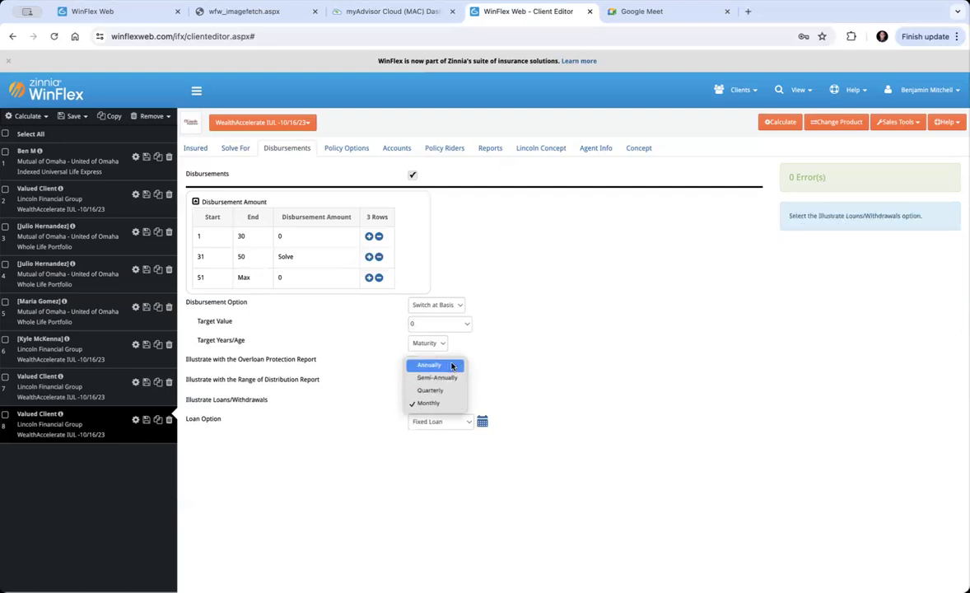
{"action": "left_click", "coordinate": [451, 364]}
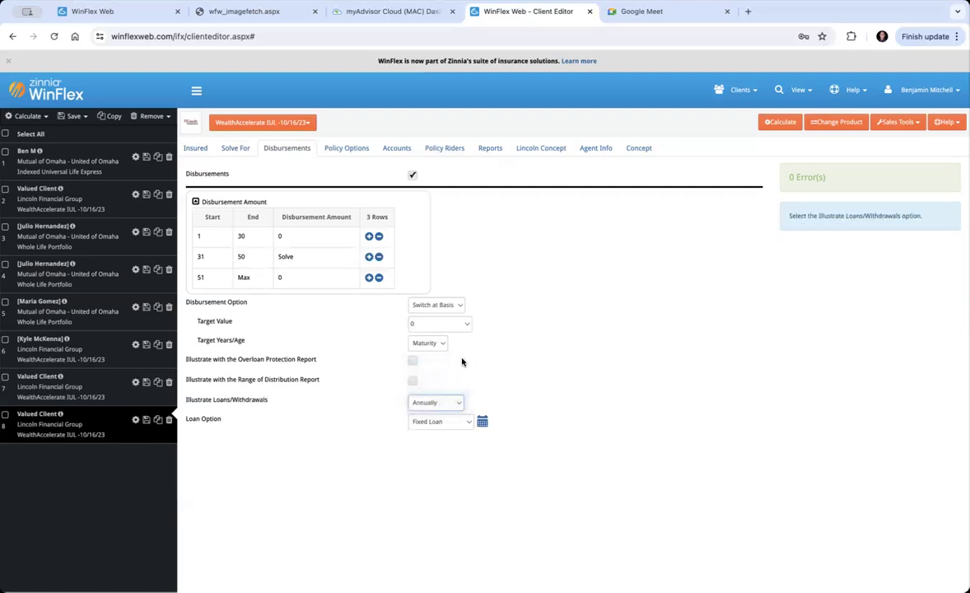
{"action": "left_click", "coordinate": [466, 422]}
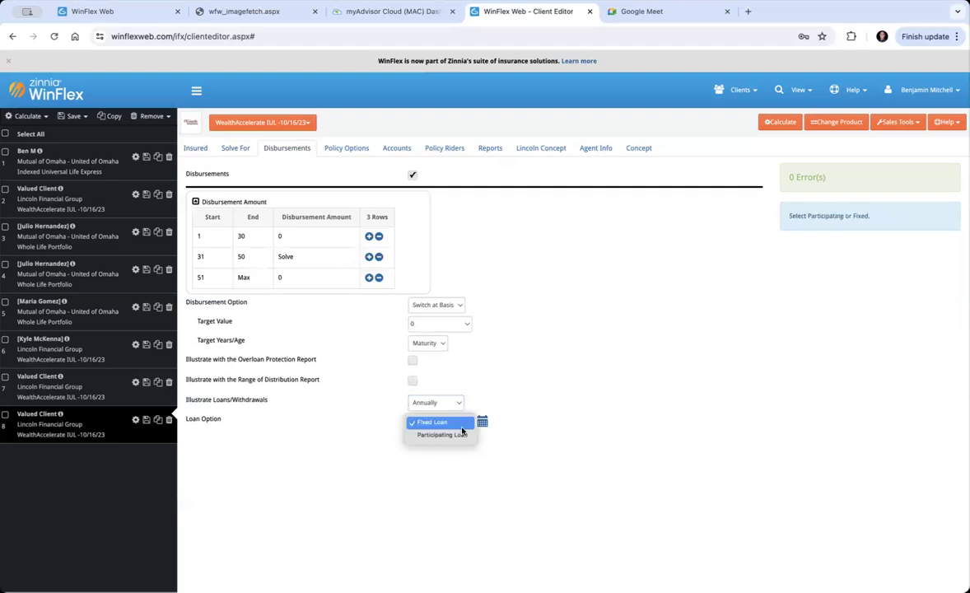
{"action": "left_click", "coordinate": [458, 436]}
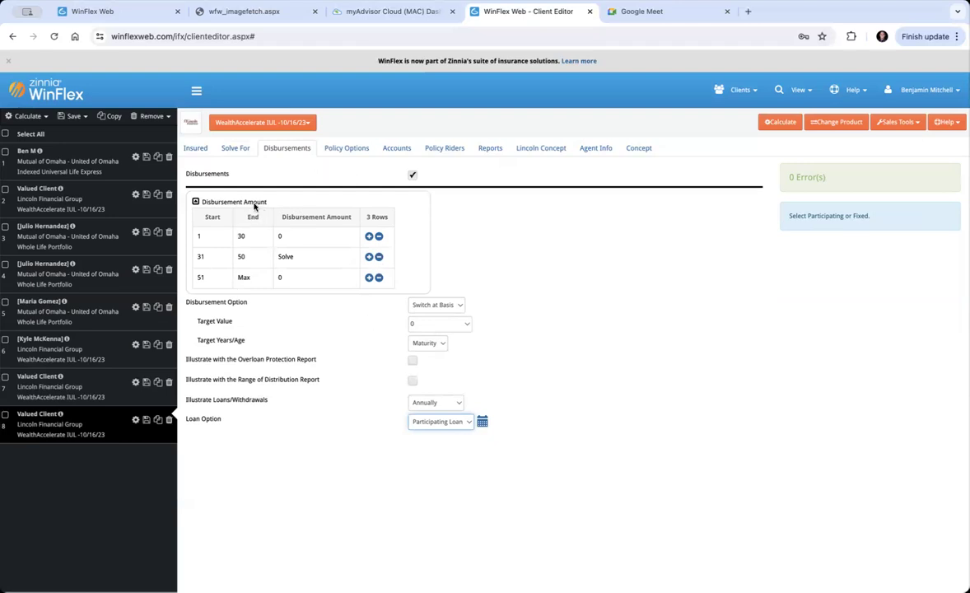
In the policy options, keep the Max CV (2 TO 1 switch) death benefit and set the premium mode to Monthly (EFT).
{"action": "left_click", "coordinate": [346, 149]}
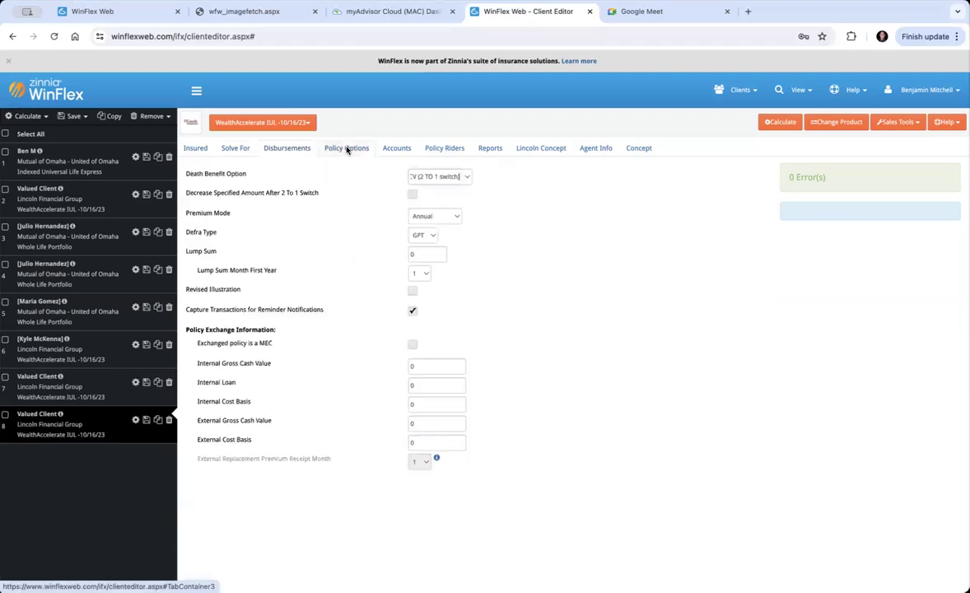
{"action": "left_click", "coordinate": [468, 178]}
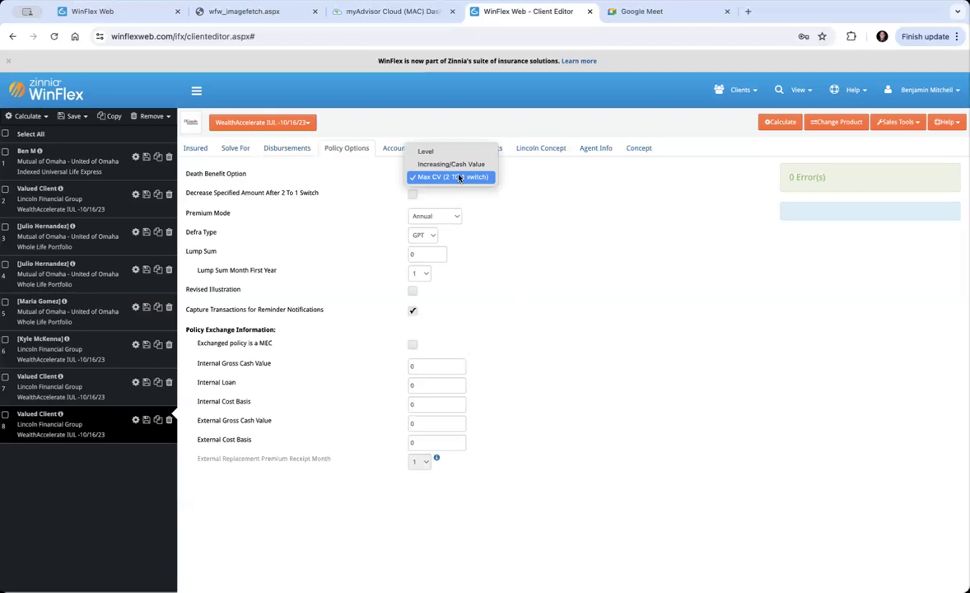
{"action": "left_click", "coordinate": [508, 189]}
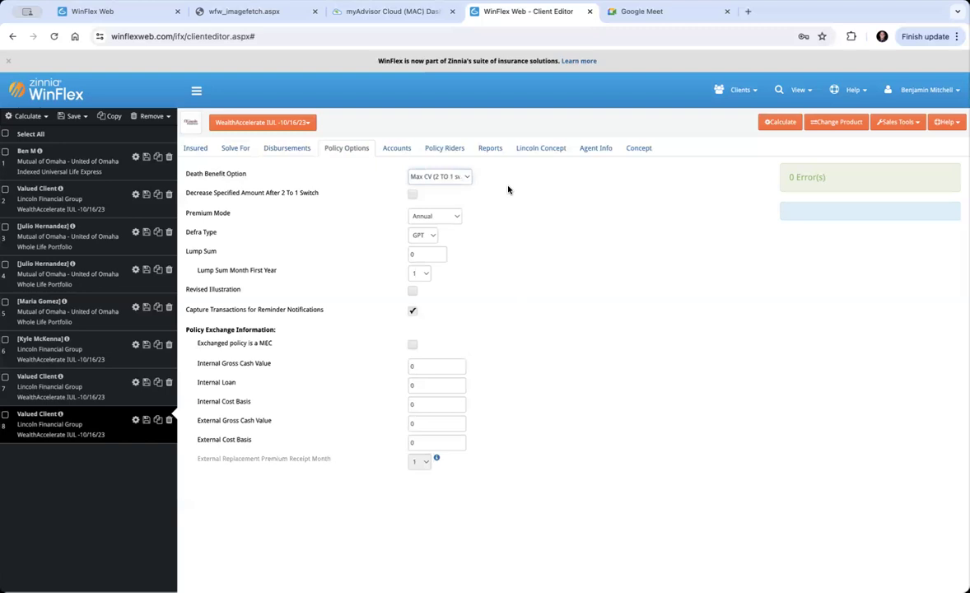
{"action": "left_click", "coordinate": [453, 217]}
{"action": "left_click", "coordinate": [436, 255]}
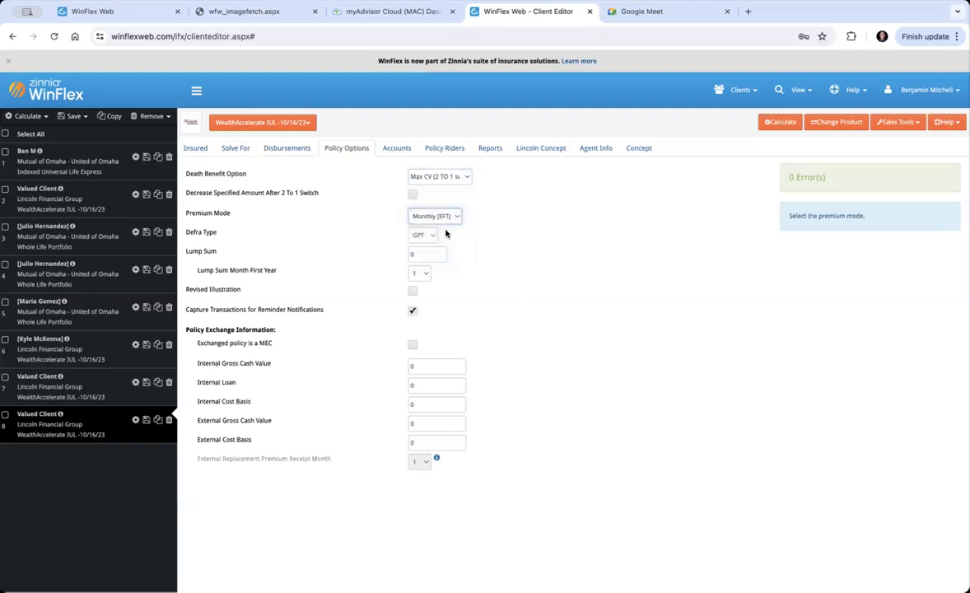
{"action": "left_click", "coordinate": [240, 149]}
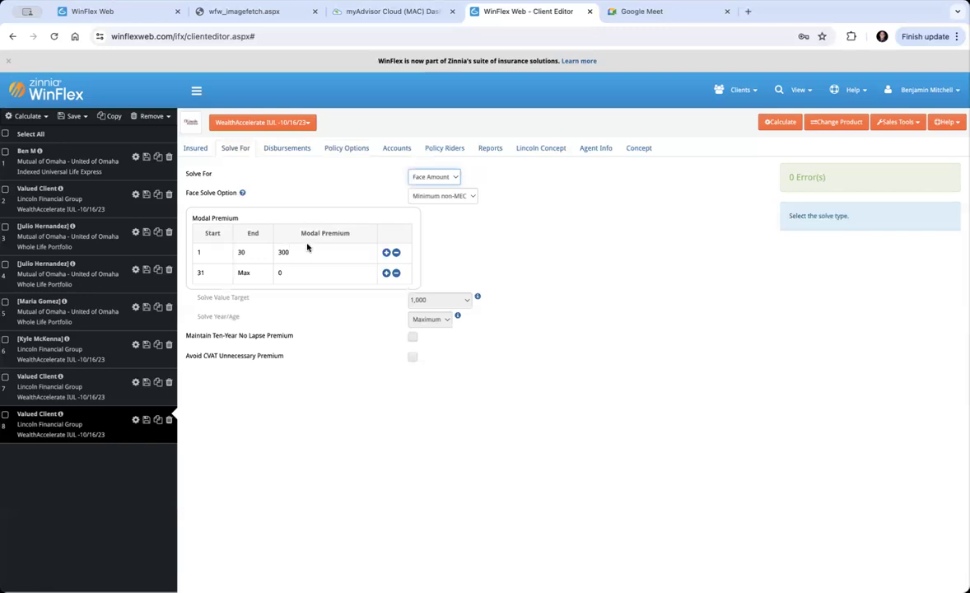
{"action": "left_click", "coordinate": [340, 149]}
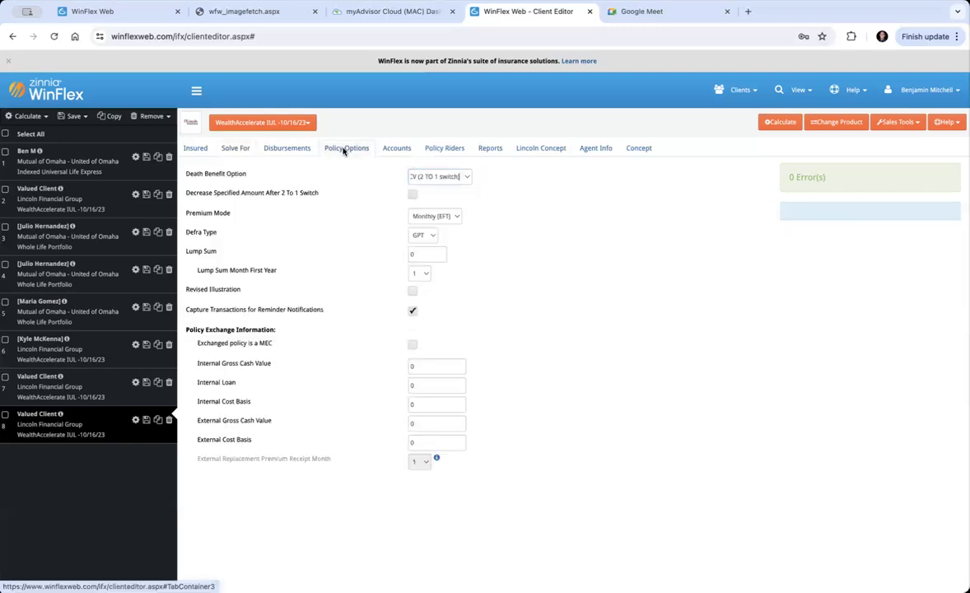
{"action": "left_click", "coordinate": [452, 216]}
{"action": "left_click", "coordinate": [452, 217]}
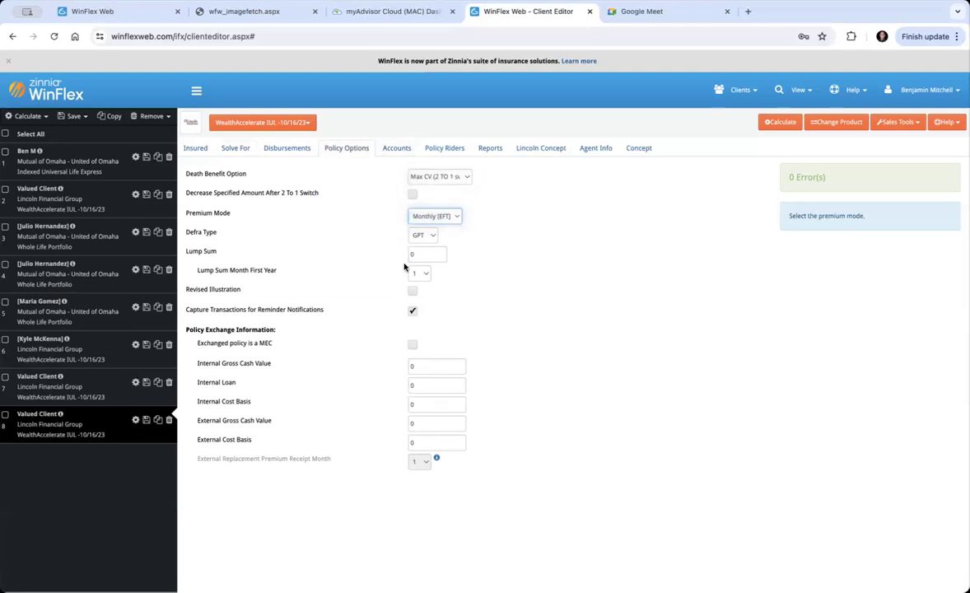
Set the Fidelity AIM Dividend Indexed Account allocation to 0 and the S&P 500 Traditional Indexed Account allocation to 100.
{"action": "left_click", "coordinate": [397, 149]}
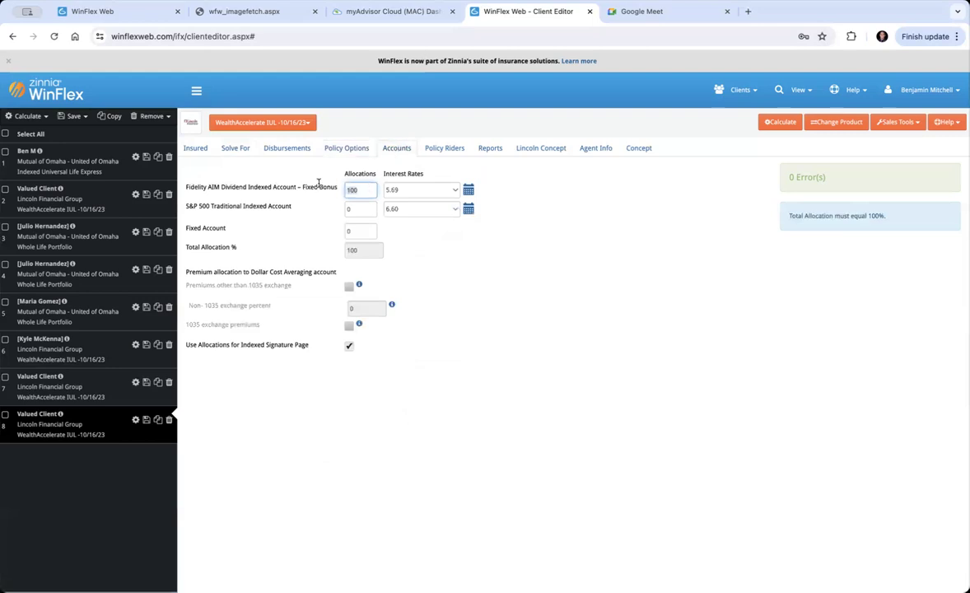
{"action": "type", "text": "0"}
{"action": "left_click", "coordinate": [361, 210]}
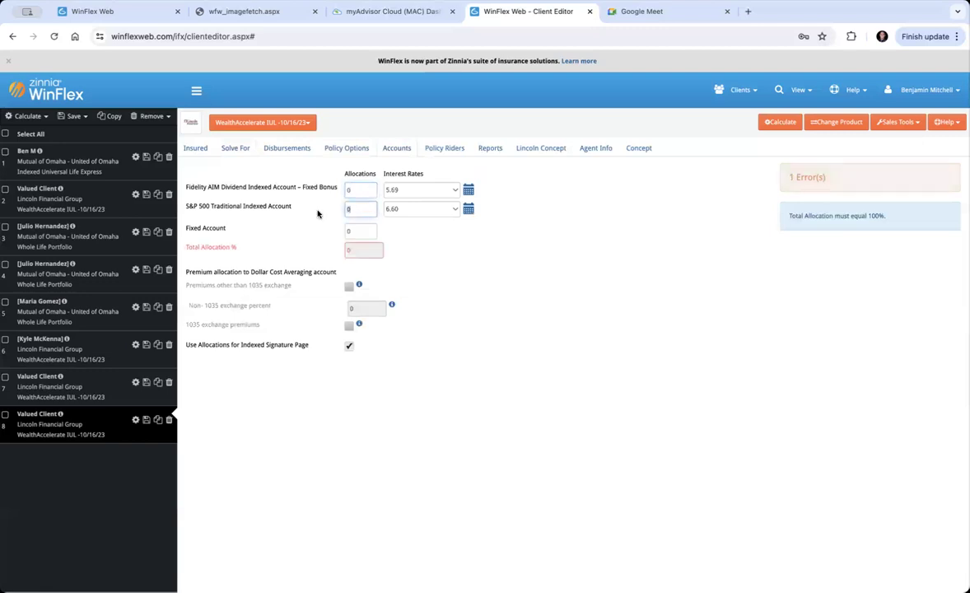
{"action": "key", "text": "BackSpace"}
{"action": "type", "text": "100"}
{"action": "left_click", "coordinate": [409, 222]}
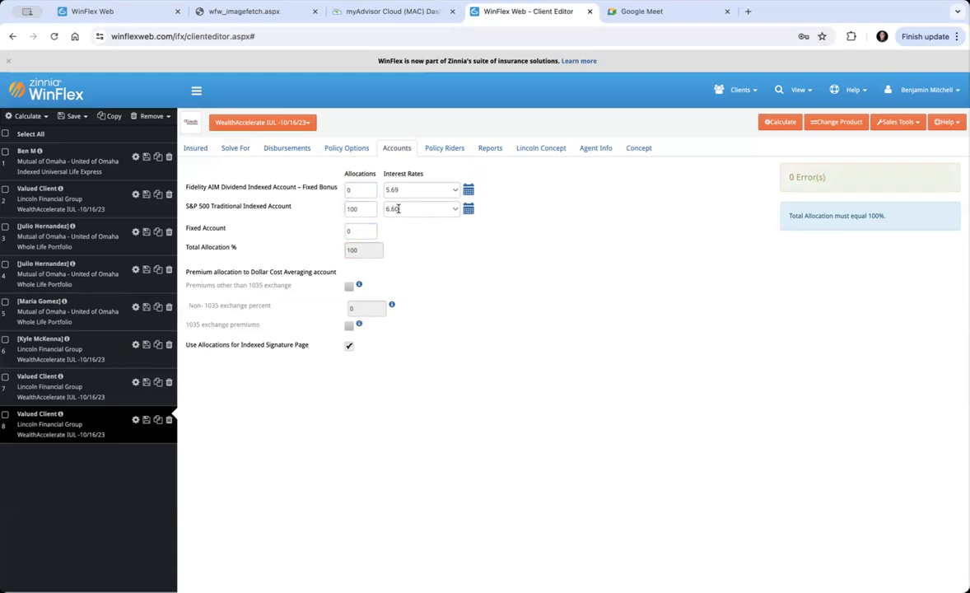
Turn off the policy riders, check the agent information, and calculate the illustration.
{"action": "left_click", "coordinate": [450, 148]}
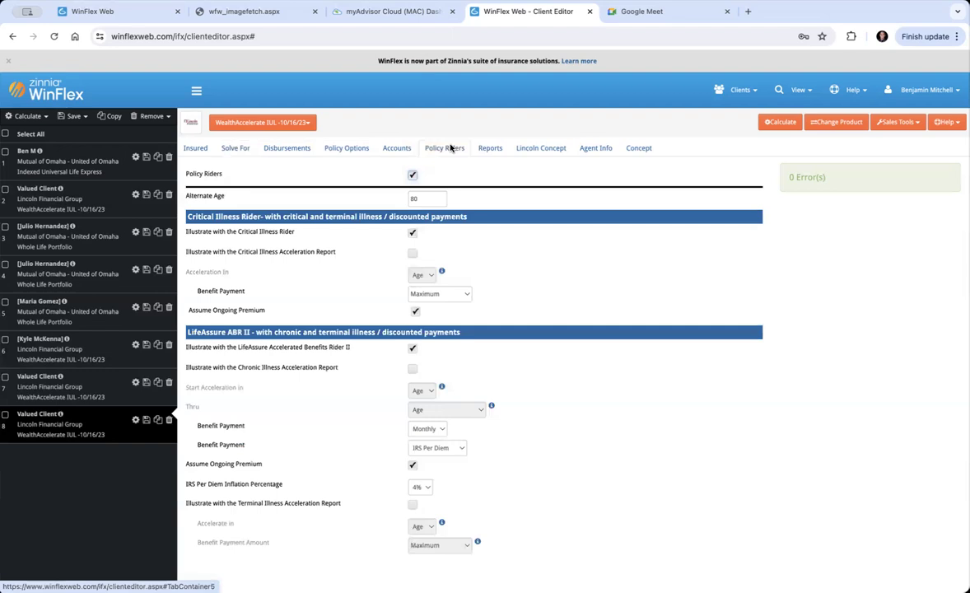
{"action": "left_click", "coordinate": [411, 176]}
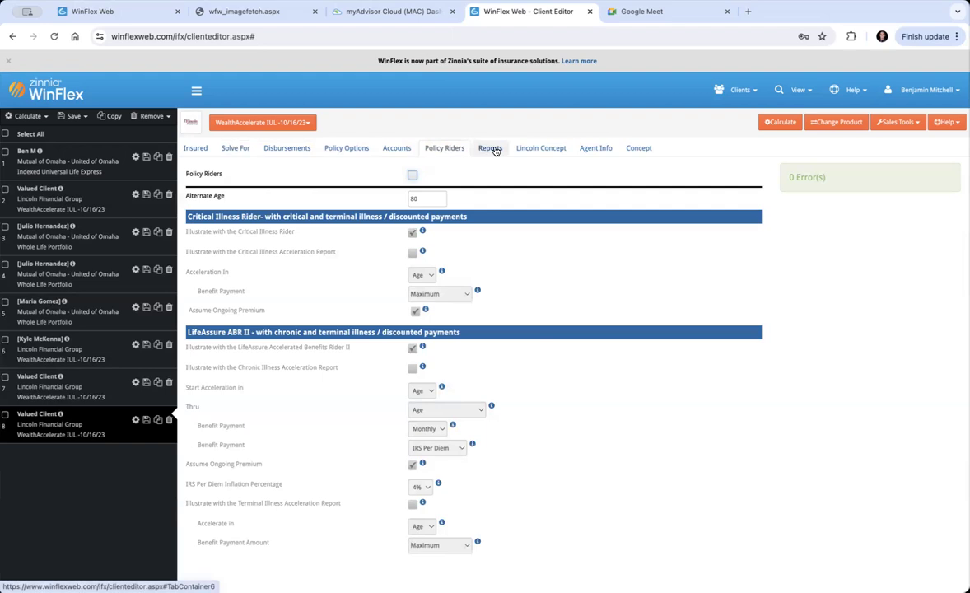
{"action": "left_click", "coordinate": [599, 149]}
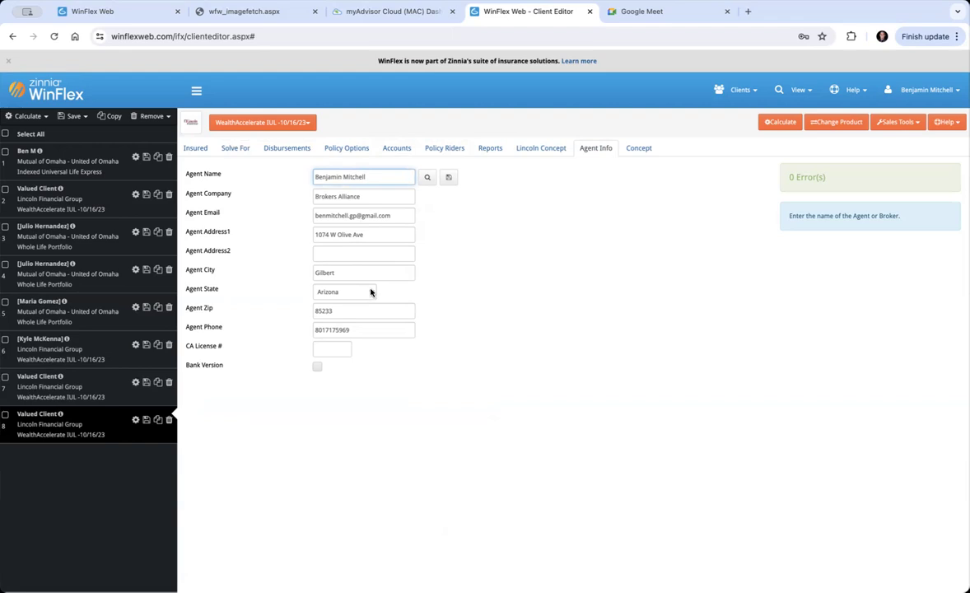
{"action": "left_click", "coordinate": [782, 122]}
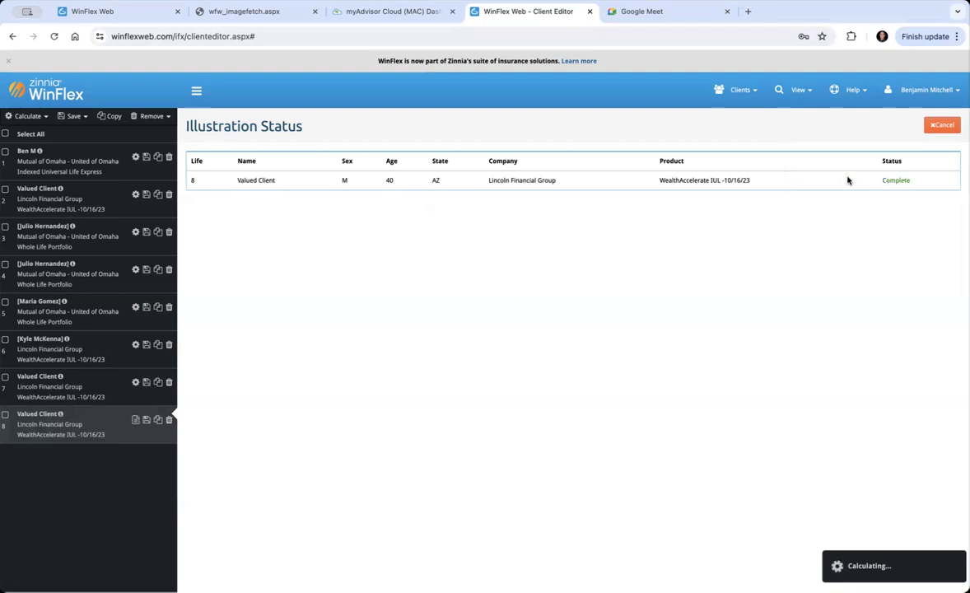
Examine the snapshot chart's premiums, surrender value and death benefit for policy years 11 and 35, and return to the summary.
{"action": "scroll", "coordinate": [821, 301], "scroll_direction": "down", "scroll_amount": 2}
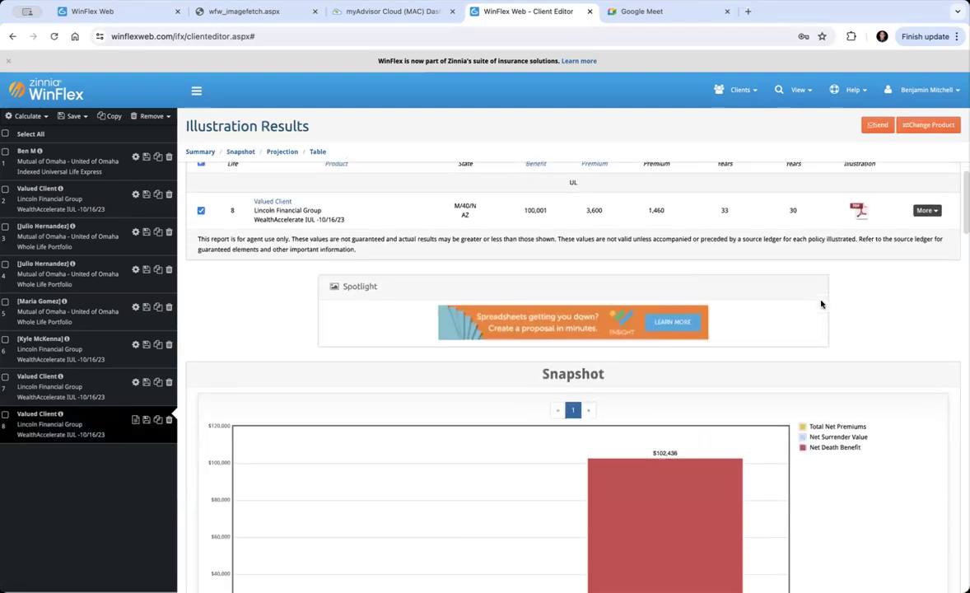
{"action": "scroll", "coordinate": [752, 401], "scroll_direction": "down", "scroll_amount": 8}
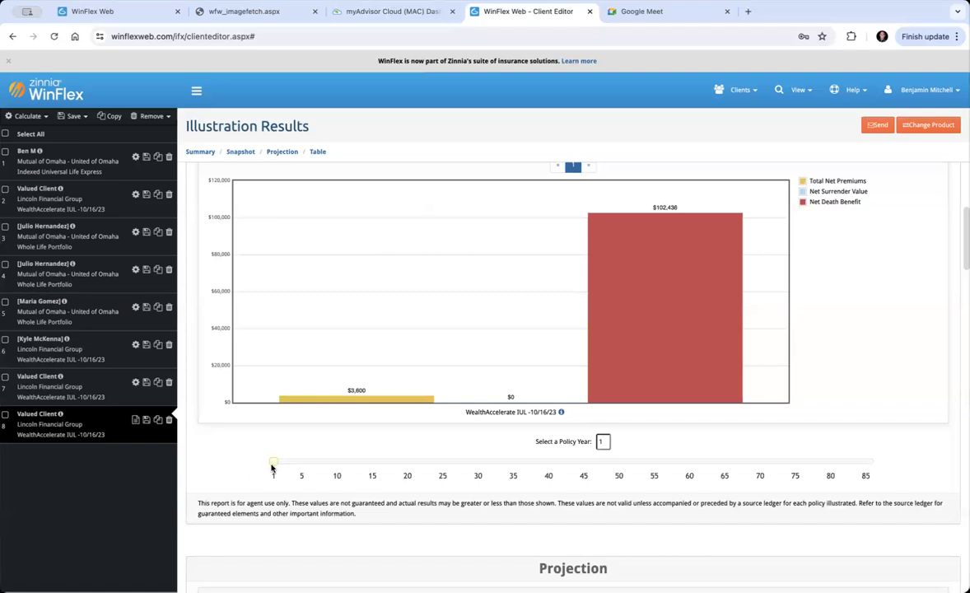
{"action": "left_click_drag", "start_coordinate": [275, 465], "coordinate": [340, 464]}
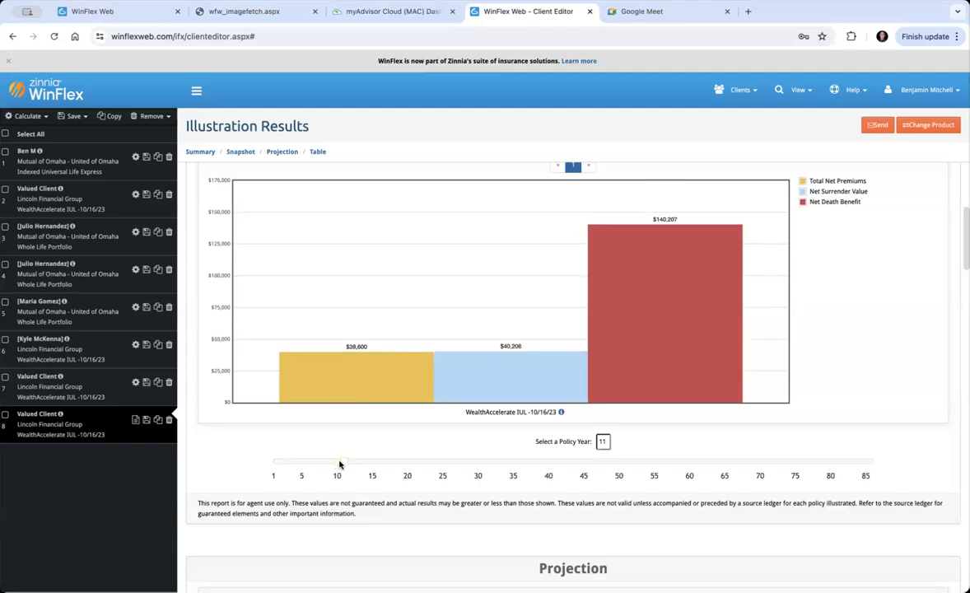
{"action": "left_click_drag", "start_coordinate": [339, 464], "coordinate": [511, 463]}
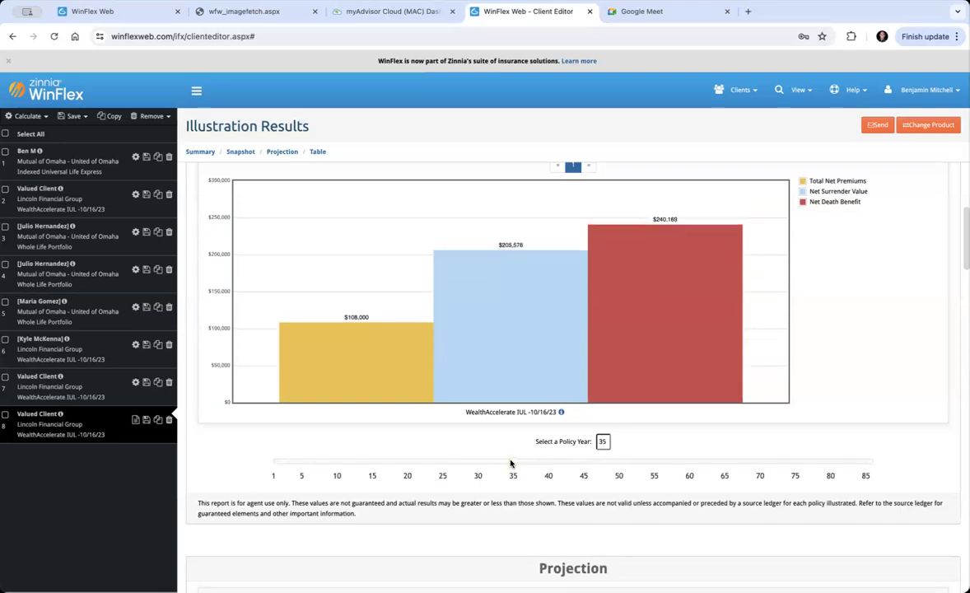
{"action": "scroll", "coordinate": [521, 402], "scroll_direction": "up", "scroll_amount": 5}
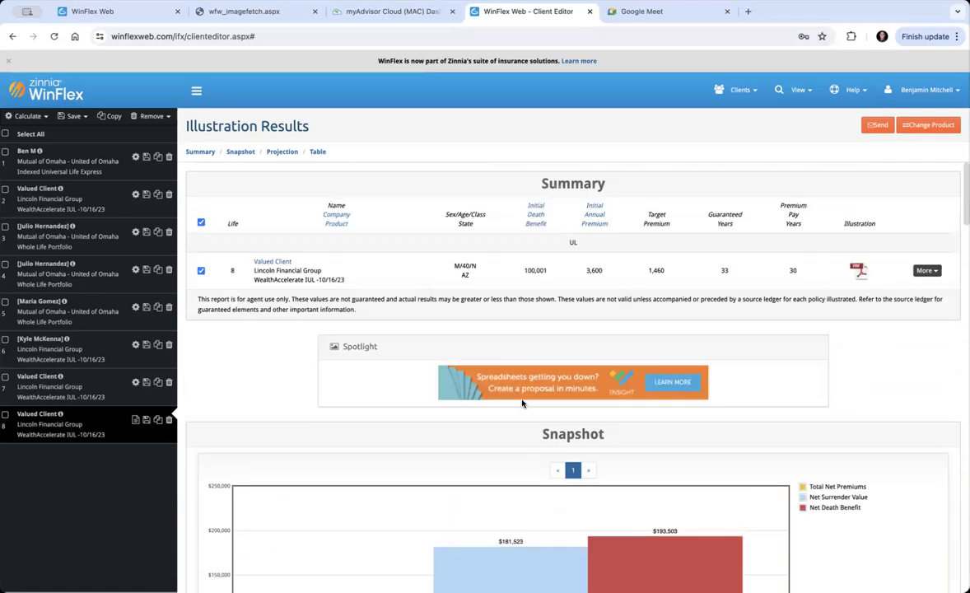
Open the client's PDF illustration and go to the Solution Overview on page 4.
{"action": "left_click", "coordinate": [860, 272]}
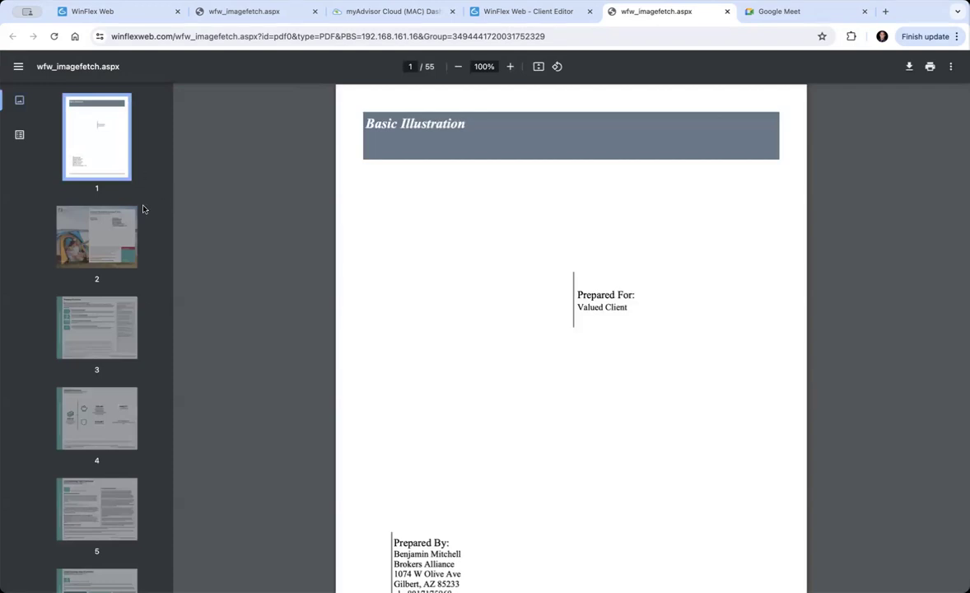
{"action": "scroll", "coordinate": [108, 354], "scroll_direction": "down", "scroll_amount": 1}
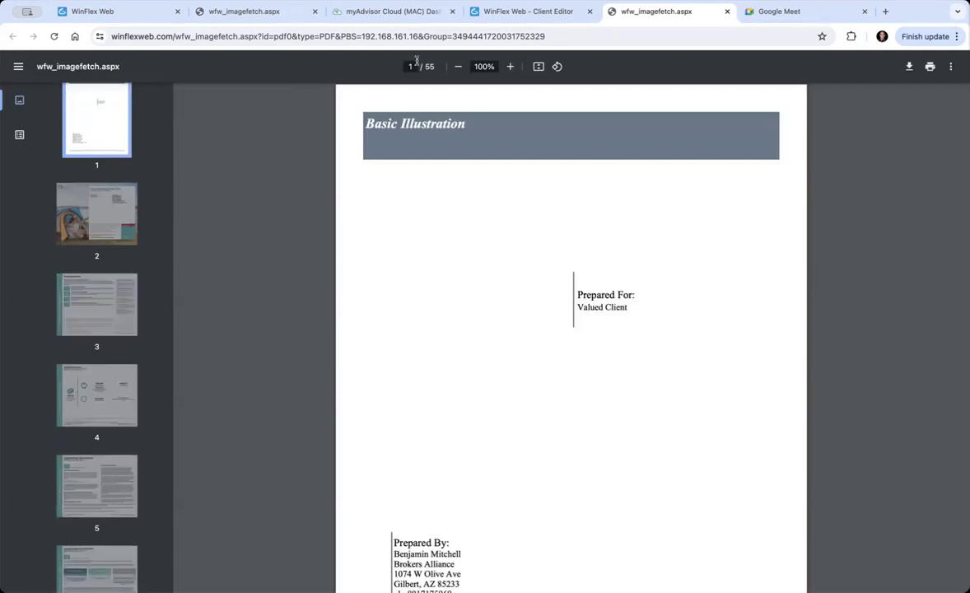
{"action": "left_click", "coordinate": [102, 400]}
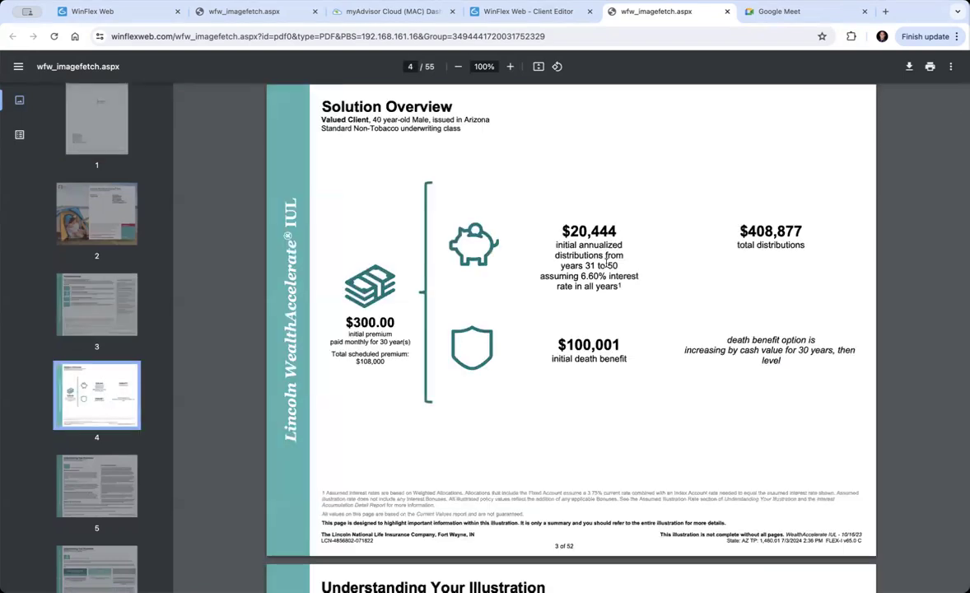